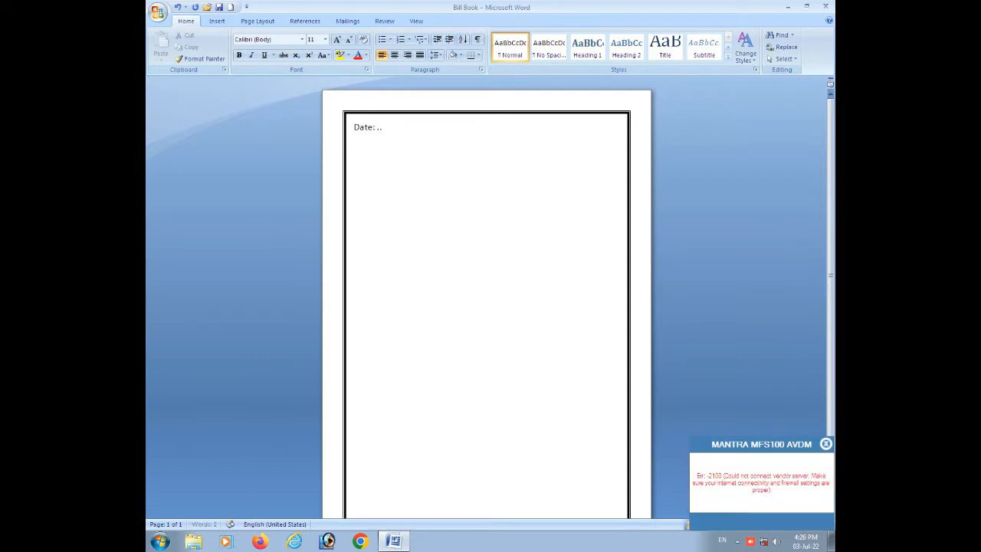
# Complete the date line with dotted day, month and year blanks separated by slashes.
pyautogui.write('./...../....')
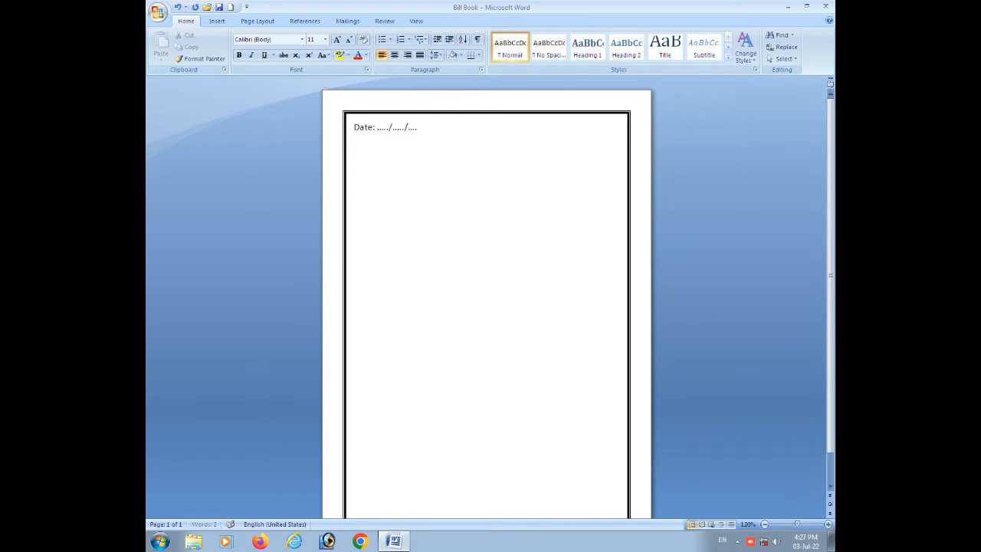
pyautogui.write('......')
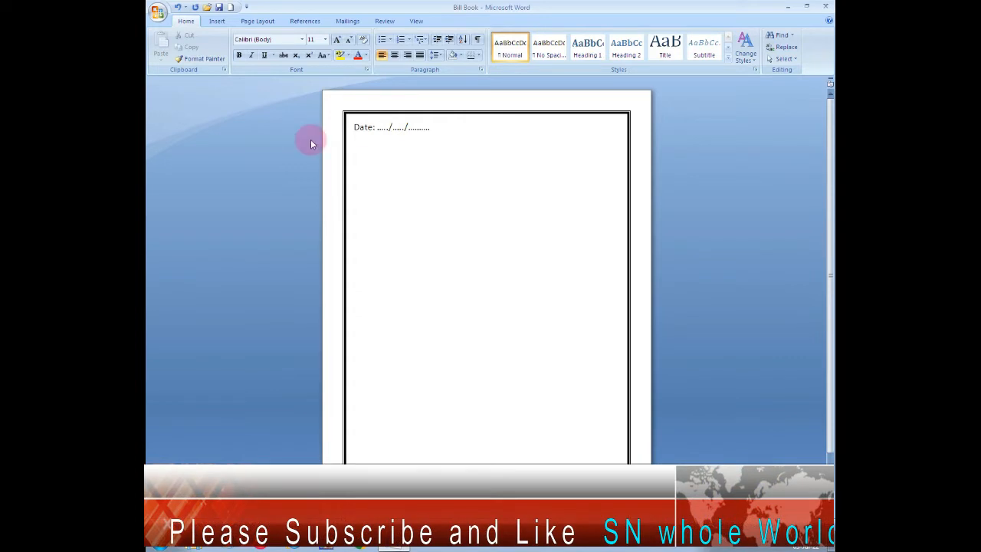
# Make the date line bold without underlining and move it to the page's right edge with leading spaces.
pyautogui.moveTo(354, 126); pyautogui.dragTo(434, 128)
pyautogui.click(239, 56)
pyautogui.click(263, 56)
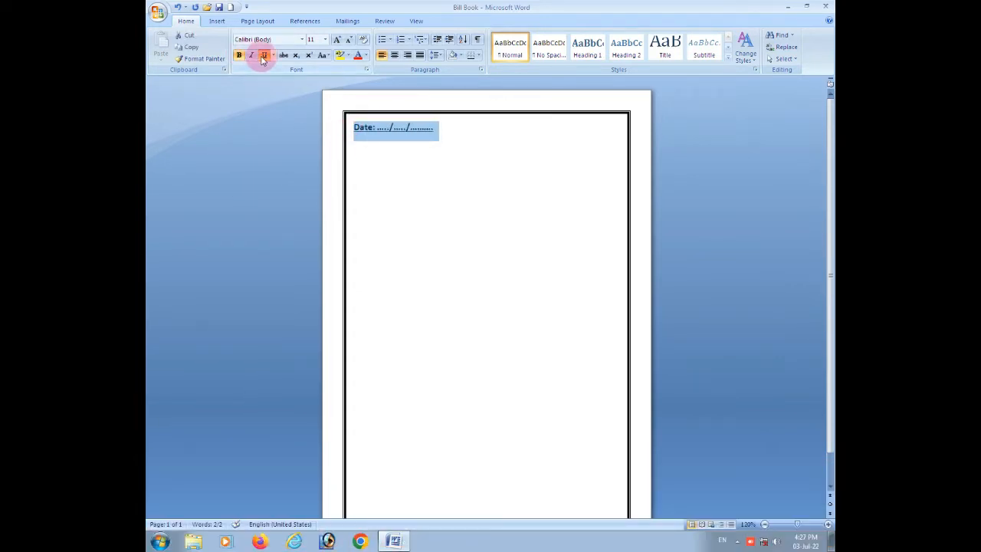
pyautogui.click(354, 127)
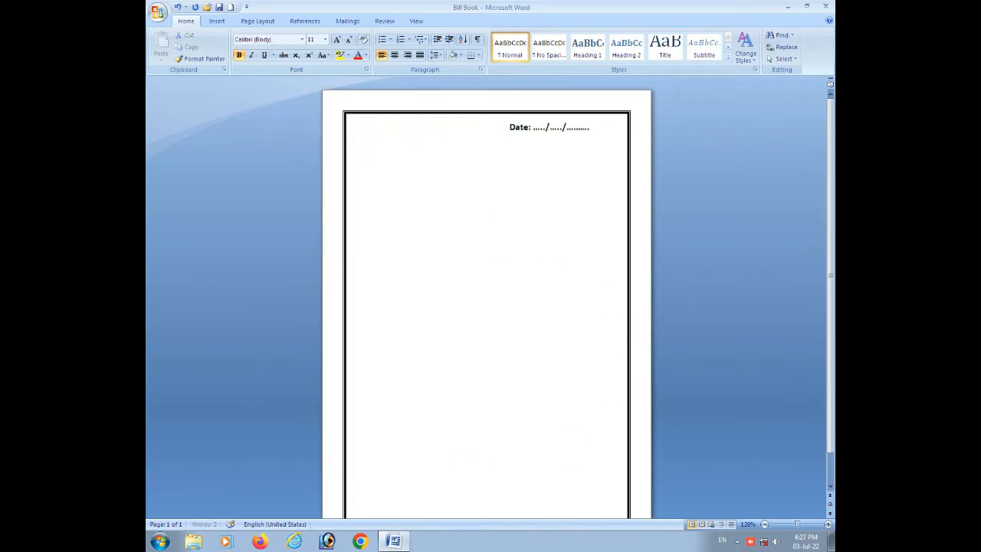
pyautogui.press('BackSpace')
pyautogui.click(618, 126)
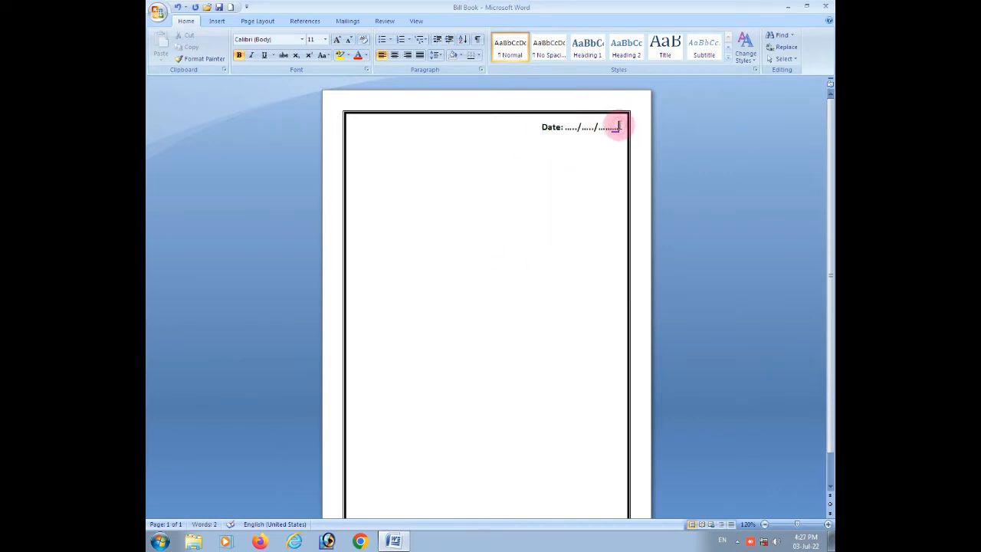
# Add the heading AAKASH PHOTO STUDIO on a new line below the date.
pyautogui.press('Return')
pyautogui.write('AA')
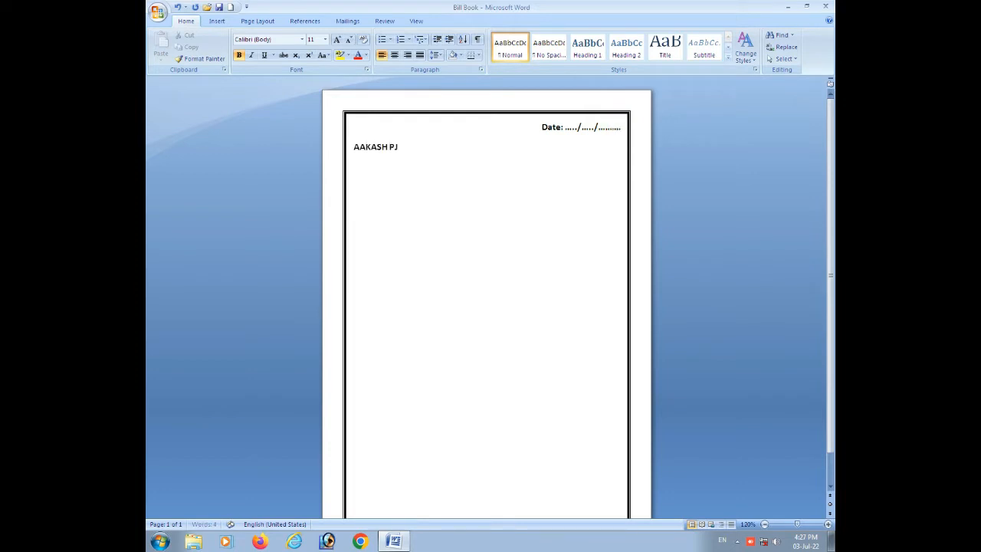
pyautogui.write('KASH PHOTO STUDIO')
# Format the studio name in the Algerian font at size 28 so it spans the page width.
pyautogui.moveTo(464, 151); pyautogui.dragTo(352, 146)
pyautogui.click(302, 39)
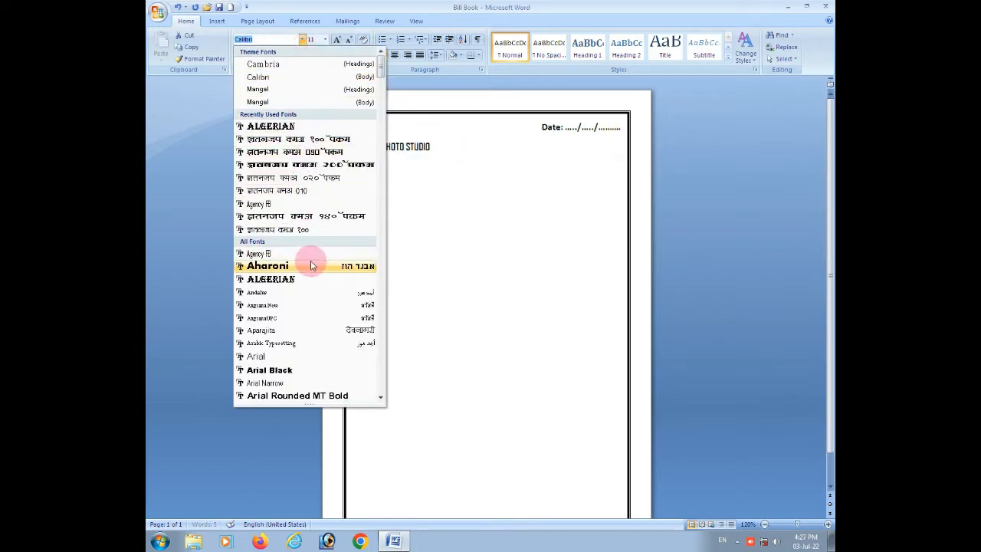
pyautogui.click(310, 279)
pyautogui.click(337, 40)
pyautogui.click(337, 40)
pyautogui.click(337, 40)
pyautogui.click(337, 40)
pyautogui.click(338, 39)
pyautogui.click(337, 40)
pyautogui.click(337, 40)
pyautogui.click(337, 40)
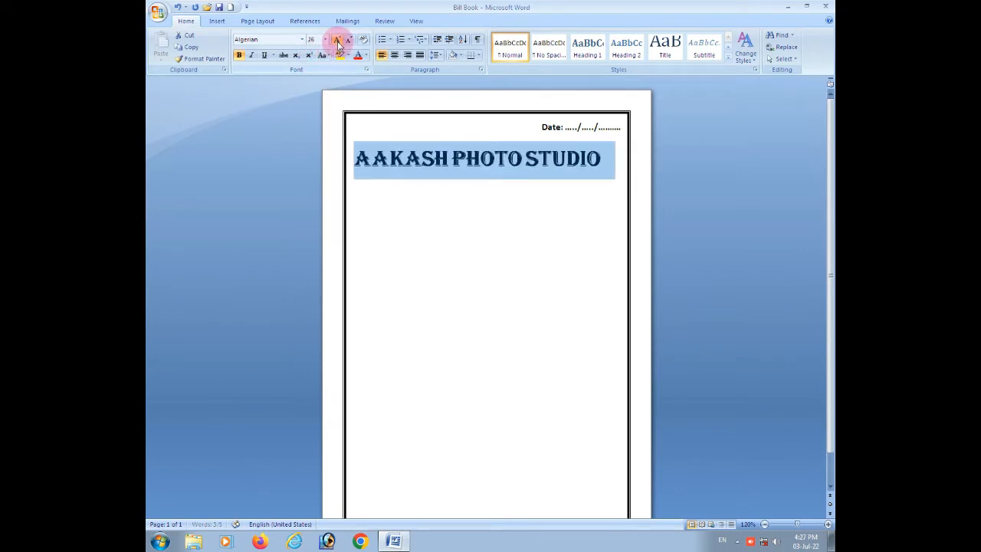
pyautogui.click(338, 40)
pyautogui.click(521, 157)
pyautogui.click(628, 157)
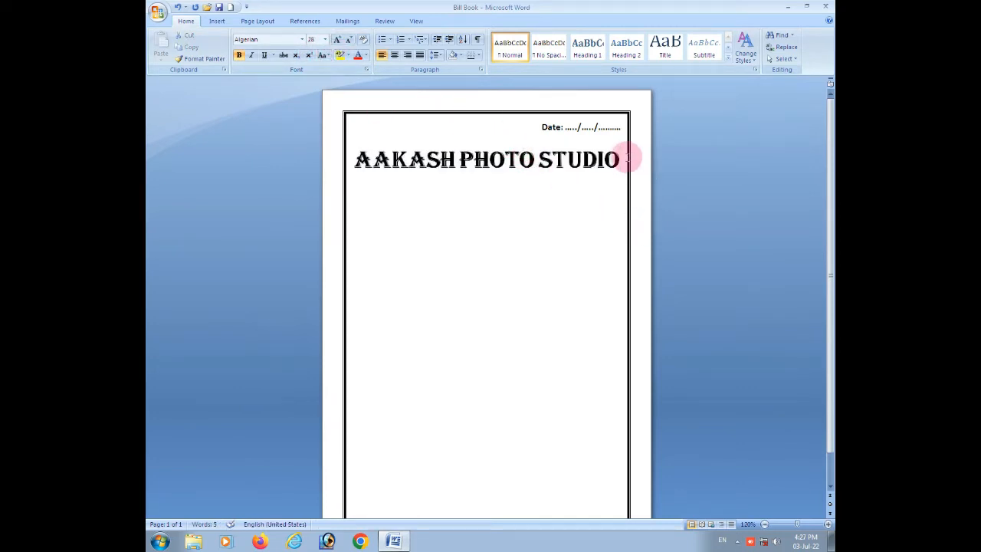
# Add the word CASH on a new line below the studio name, underlined at size 22.
pyautogui.press('Return')
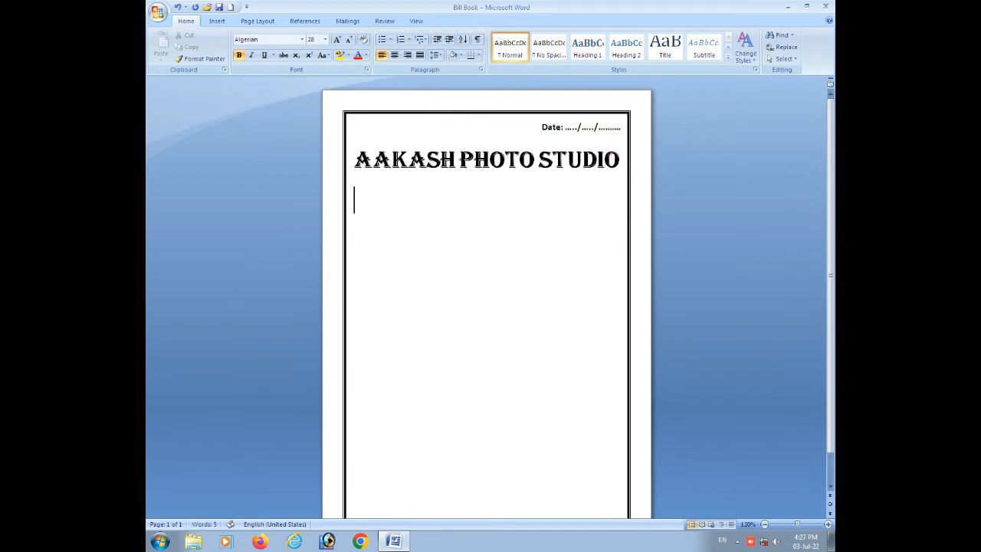
pyautogui.write('CASH')
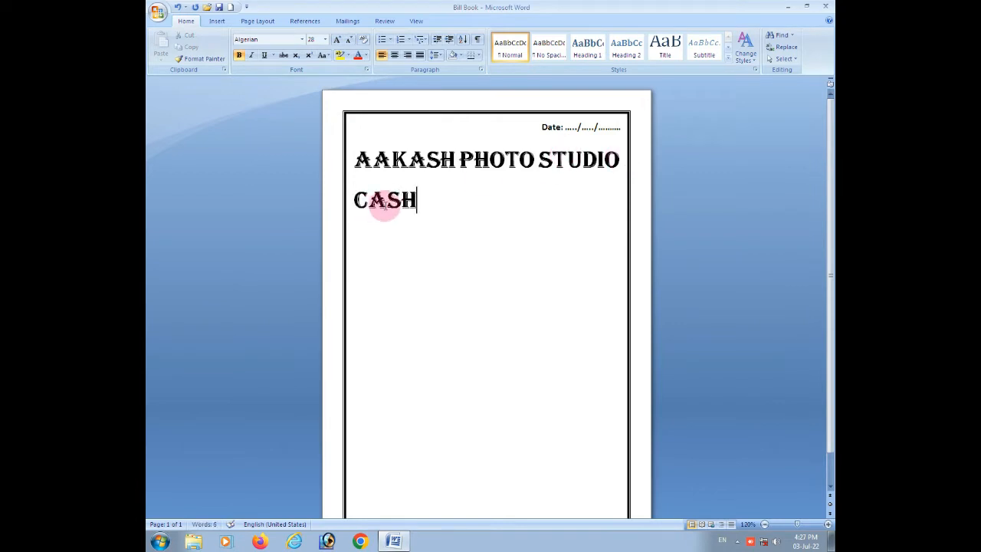
pyautogui.moveTo(418, 198); pyautogui.dragTo(346, 199)
pyautogui.click(347, 40)
pyautogui.click(347, 40)
pyautogui.click(347, 40)
pyautogui.click(264, 55)
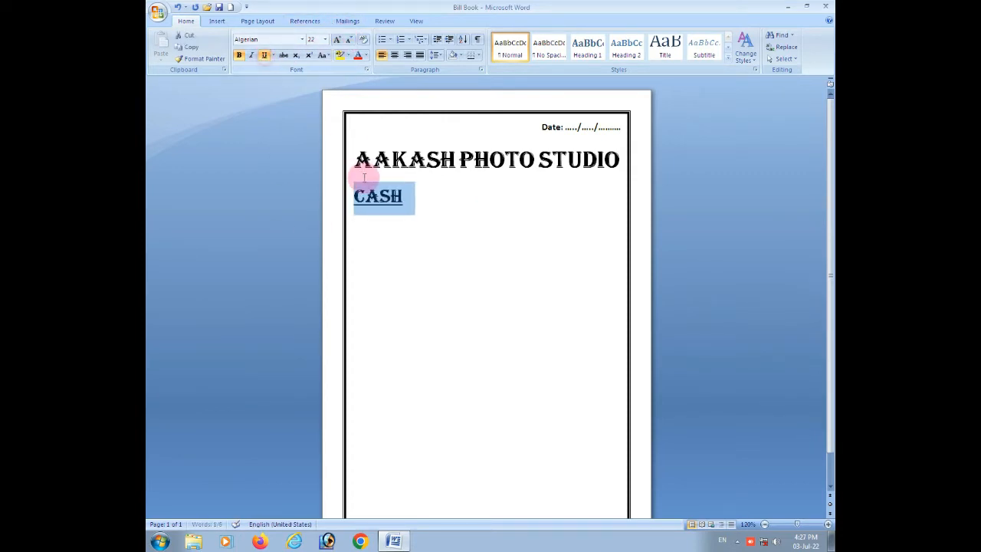
# Shift CASH toward the middle of its line using leading spaces that carry no underline.
pyautogui.click(352, 195)
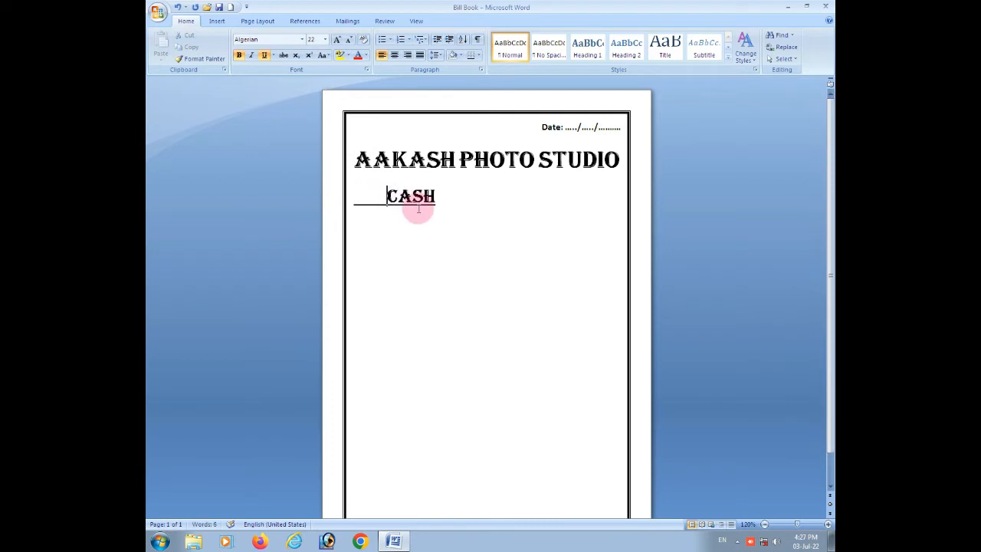
pyautogui.moveTo(387, 197); pyautogui.dragTo(355, 200)
pyautogui.press('BackSpace')
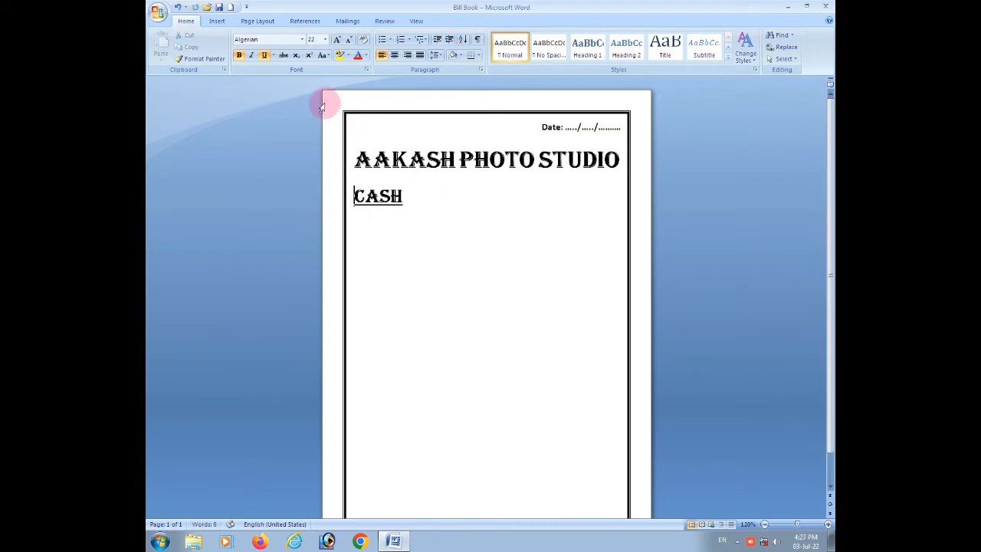
pyautogui.hotkey('ctrl', 'e')
pyautogui.click(480, 197)
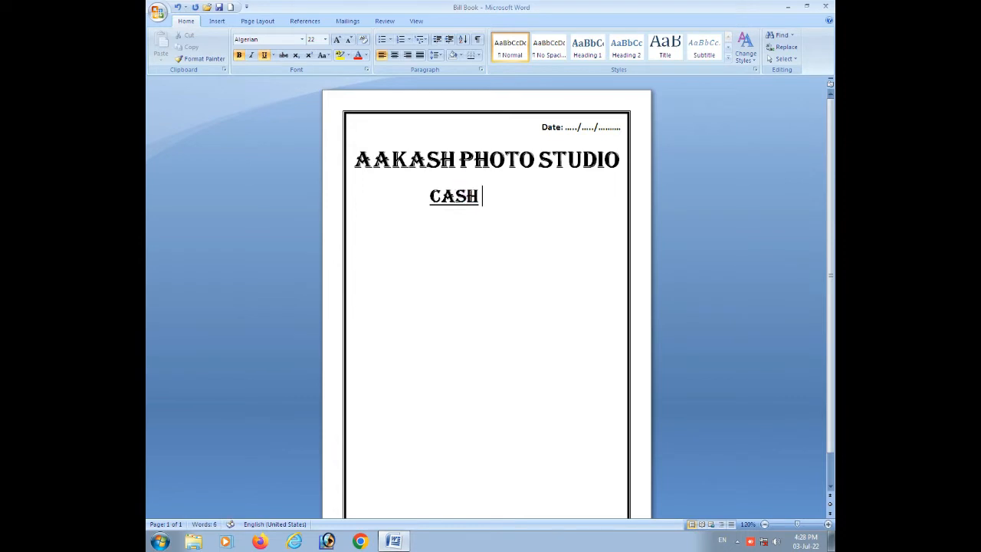
# Extend the underlined text to CASH BILL and reduce its font size to 20.
pyautogui.write('BILL')
pyautogui.click(432, 196)
pyautogui.moveTo(432, 196); pyautogui.dragTo(524, 200)
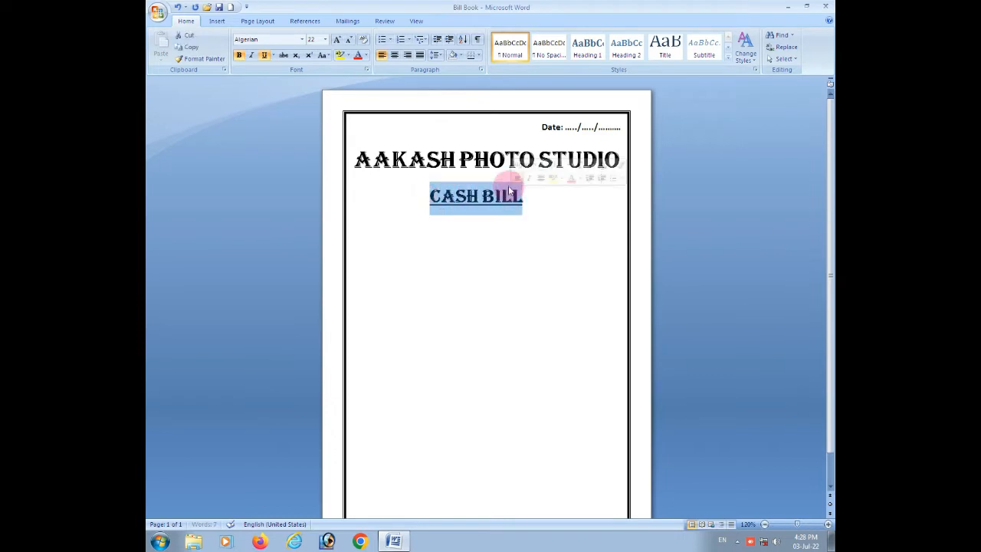
pyautogui.click(348, 39)
pyautogui.click(431, 195)
pyautogui.moveTo(432, 196); pyautogui.dragTo(443, 195)
pyautogui.click(420, 196)
pyautogui.click(430, 196)
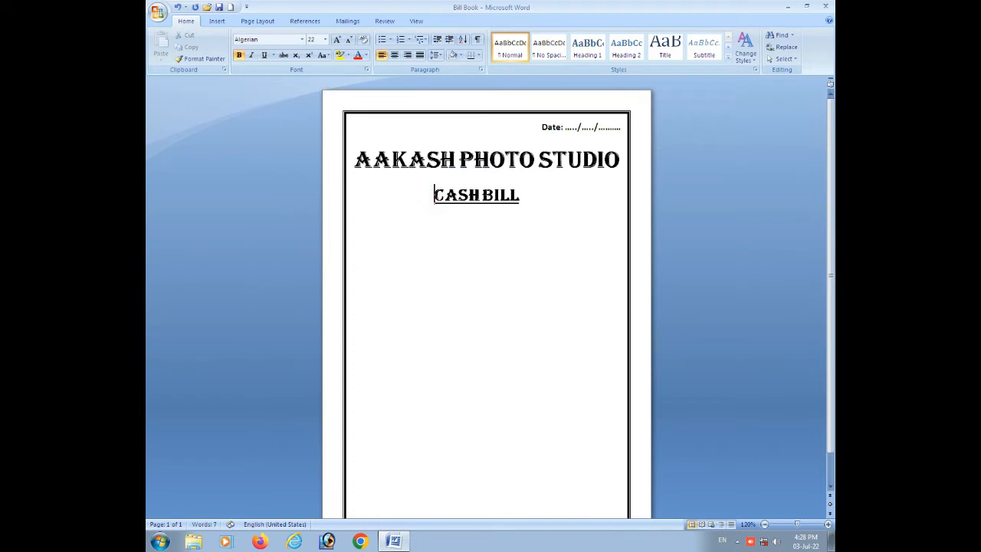
# Try switching to Cambria (Headings) without underline for new text after CASH BILL.
pyautogui.click(527, 196)
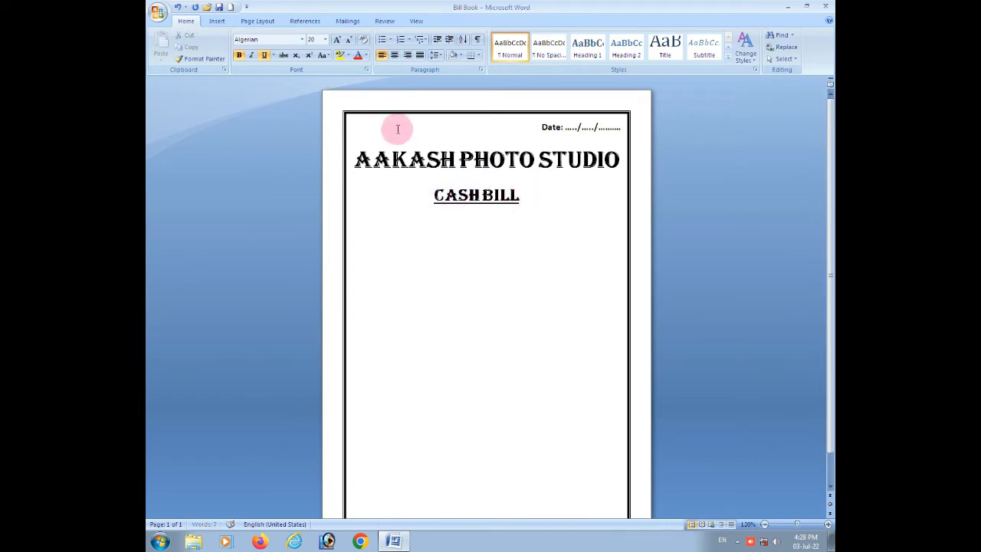
pyautogui.click(264, 55)
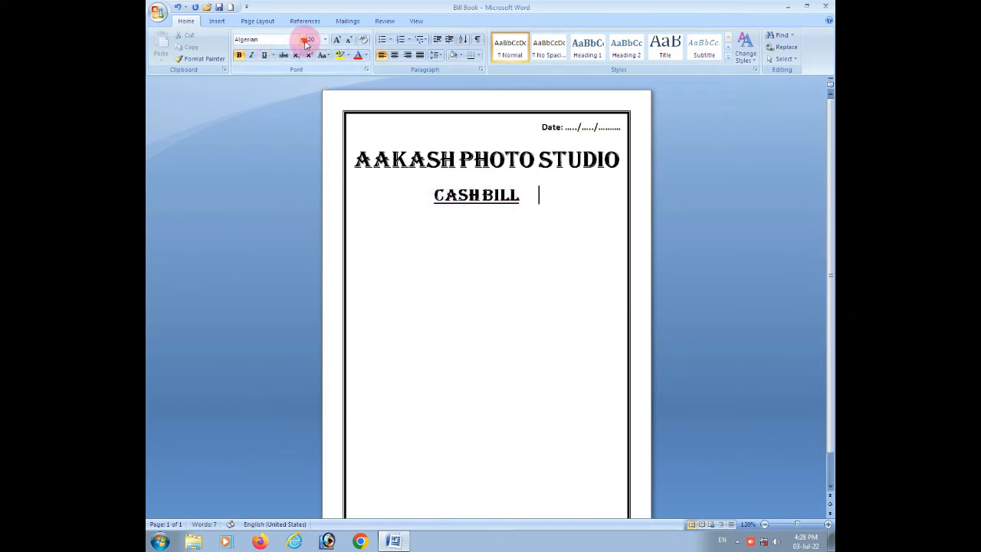
pyautogui.click(304, 40)
pyautogui.click(291, 61)
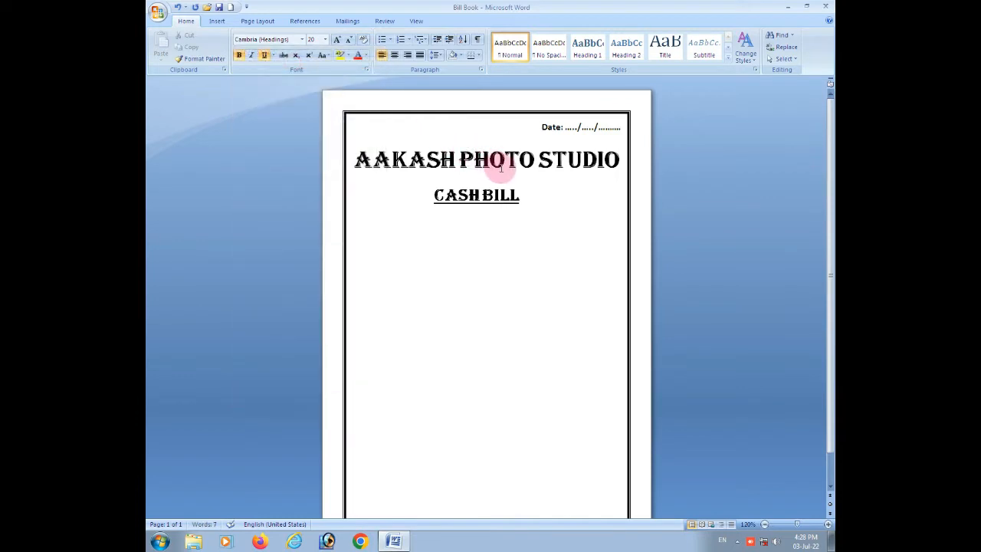
pyautogui.write('A')
pyautogui.press('BackSpace')
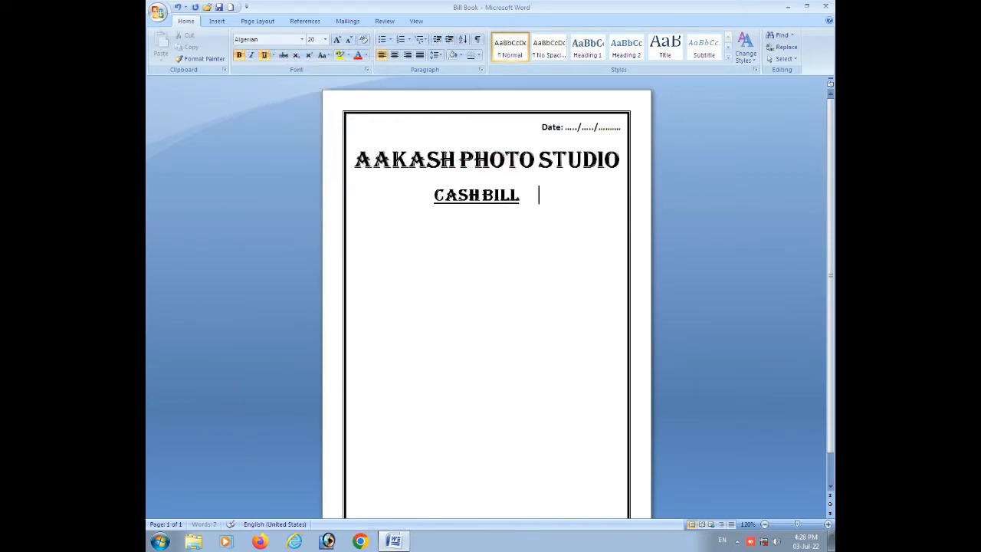
# Add the word Adress at font size 10 on the same line after CASH BILL.
pyautogui.click(349, 40)
pyautogui.click(348, 39)
pyautogui.click(349, 40)
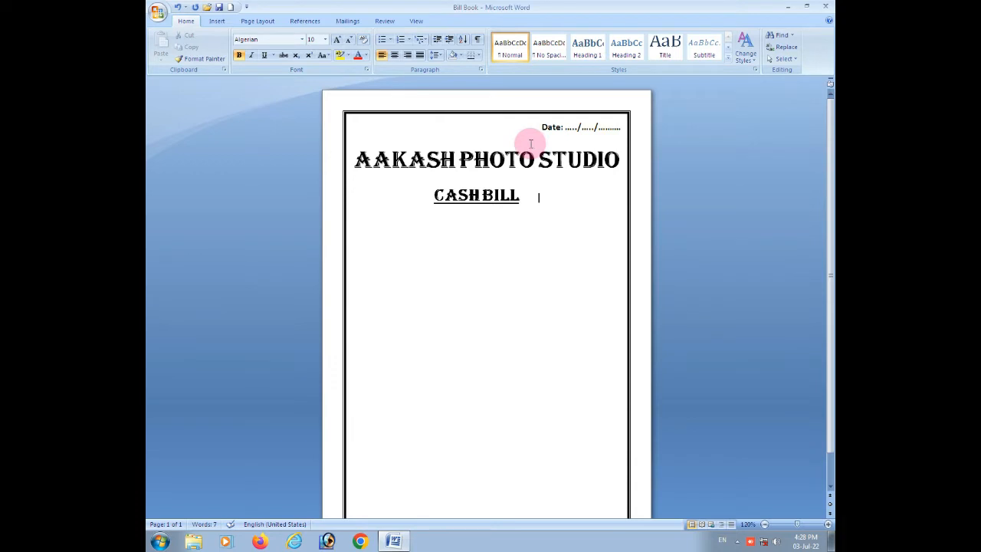
pyautogui.write('a')
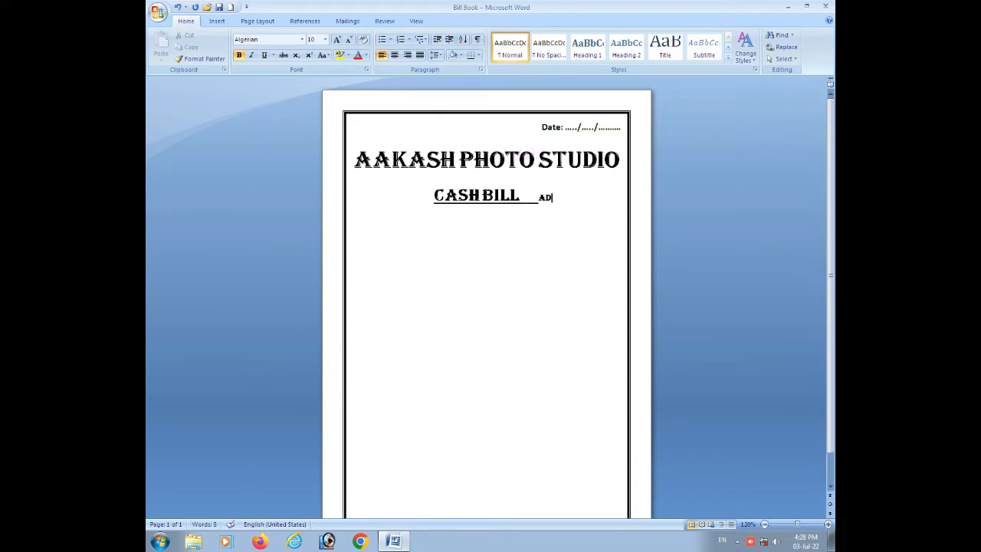
pyautogui.write('dre')
# Replace the underlined gap between CASH BILL and Adress with spaces that have no underline.
pyautogui.click(538, 197)
pyautogui.press('BackSpace')
pyautogui.press('BackSpace')
pyautogui.press('BackSpace')
pyautogui.press('BackSpace')
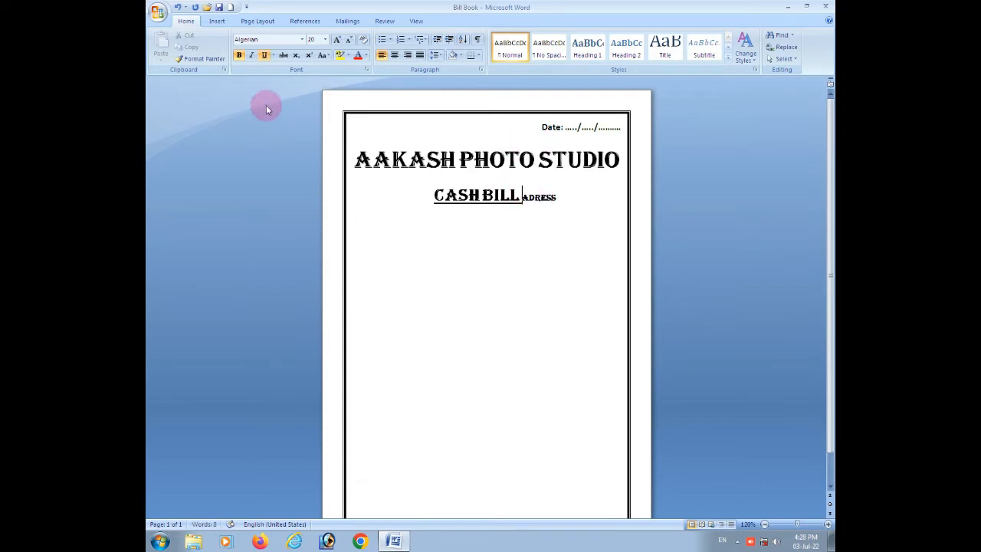
pyautogui.click(262, 57)
pyautogui.press('BackSpace')
pyautogui.press('BackSpace')
# Add a colon after Adress and change the label's font to Cambria (Headings).
pyautogui.click(567, 185)
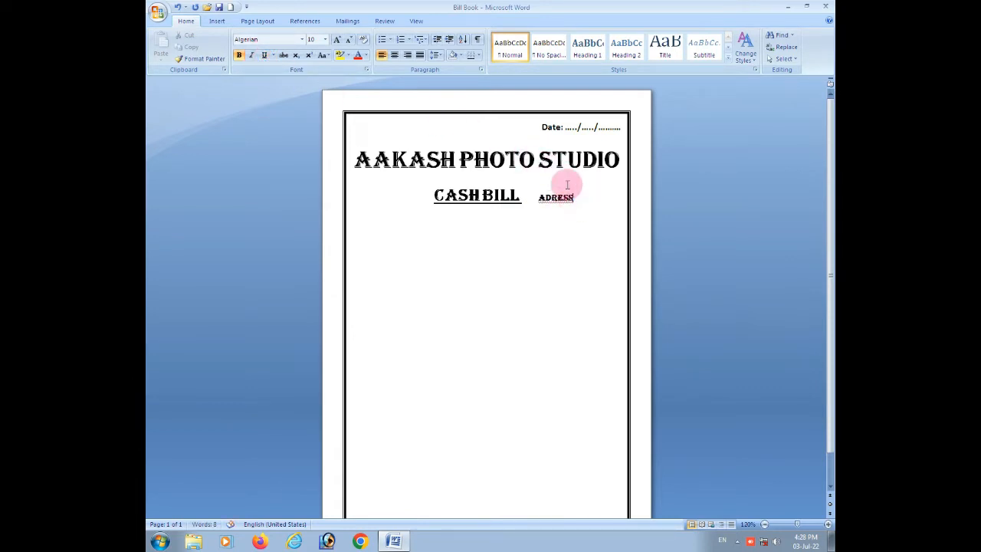
pyautogui.write(':')
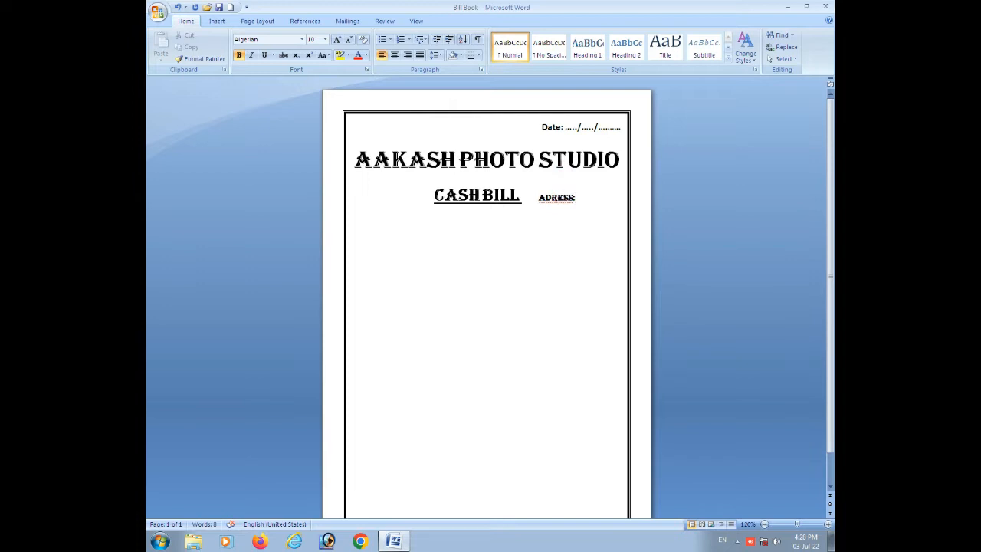
pyautogui.moveTo(538, 193); pyautogui.dragTo(575, 193)
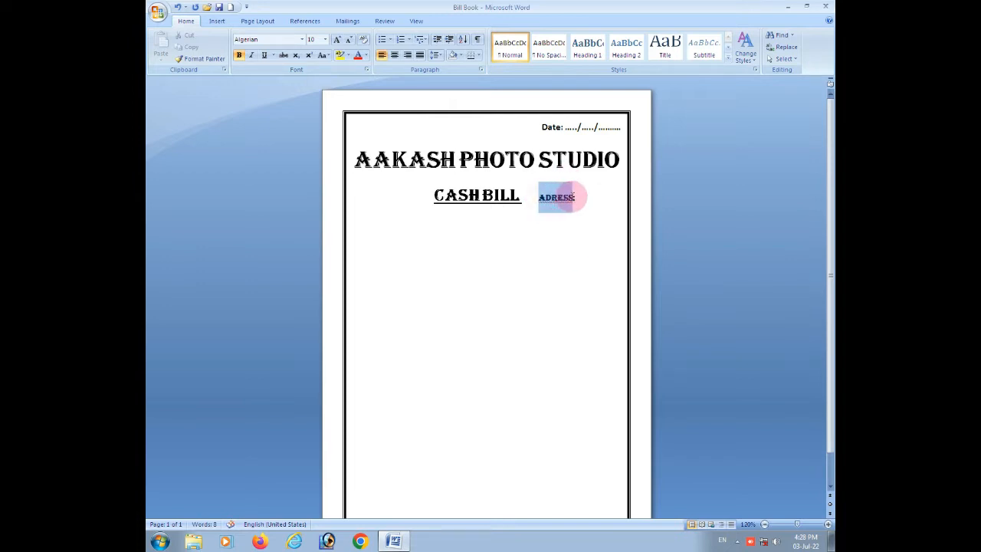
pyautogui.click(302, 39)
pyautogui.click(284, 69)
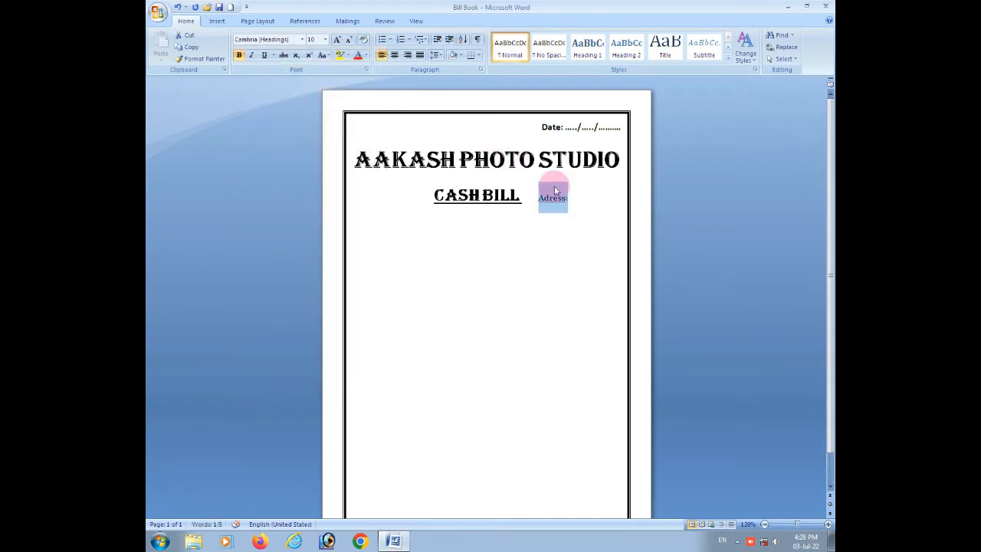
# Enter the first part of the studio's address after the Adress label.
pyautogui.click(571, 201)
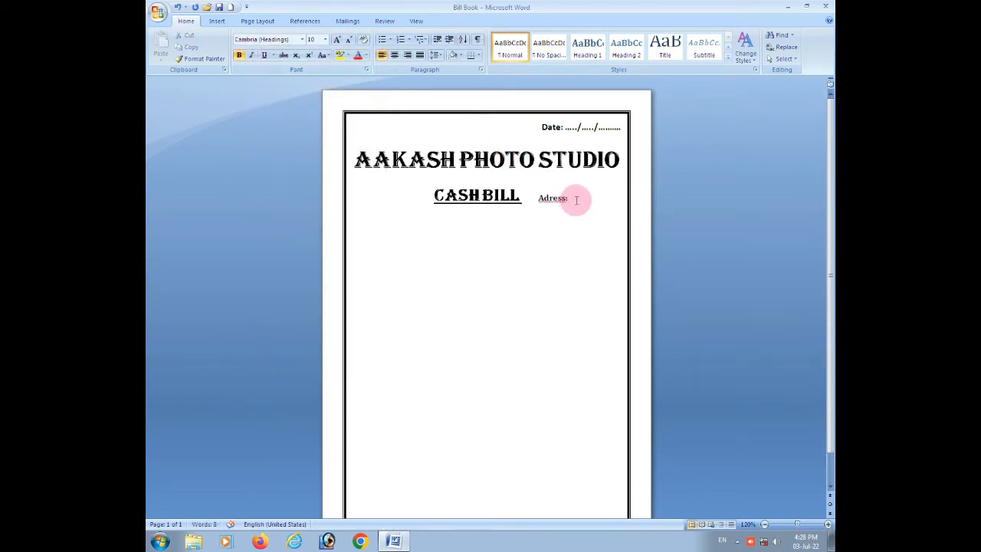
pyautogui.write('Bus S')
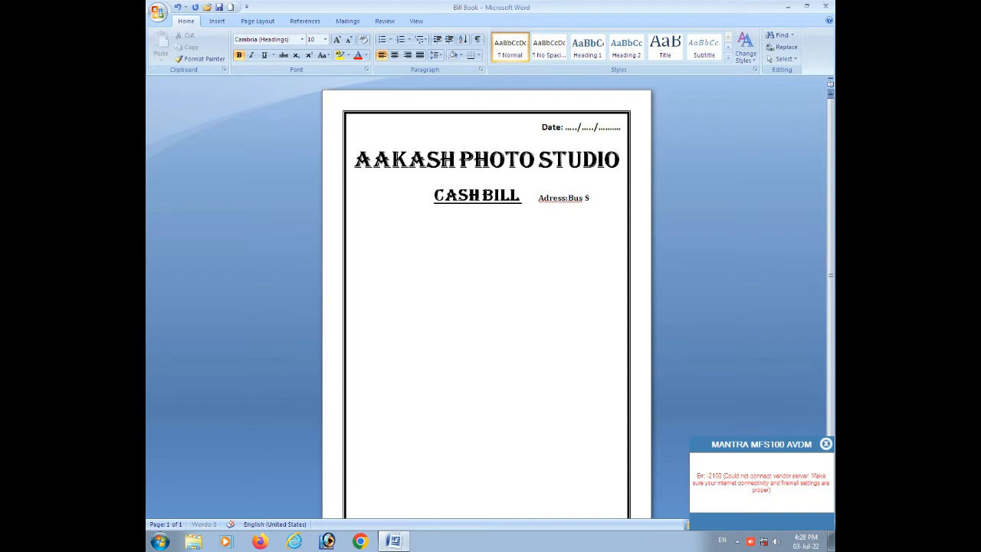
pyautogui.write('tand')
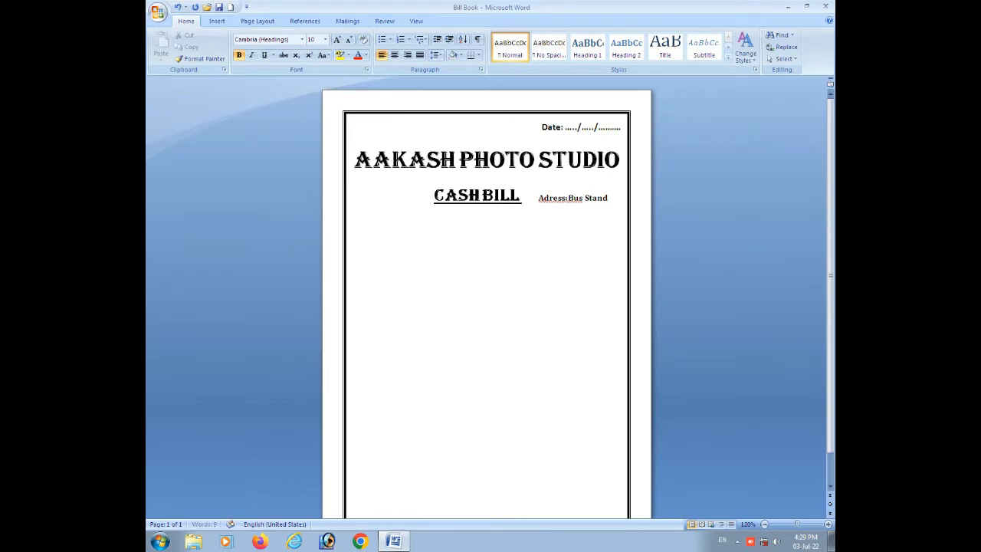
# Remove the space after the address paragraph and enter the town on a new line aligned beneath the label.
pyautogui.click(542, 198)
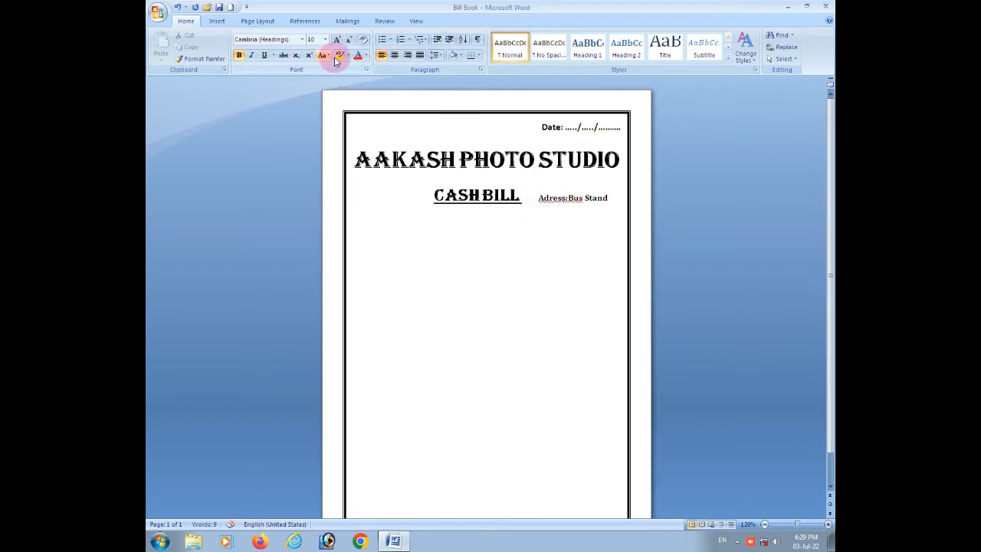
pyautogui.click(436, 55)
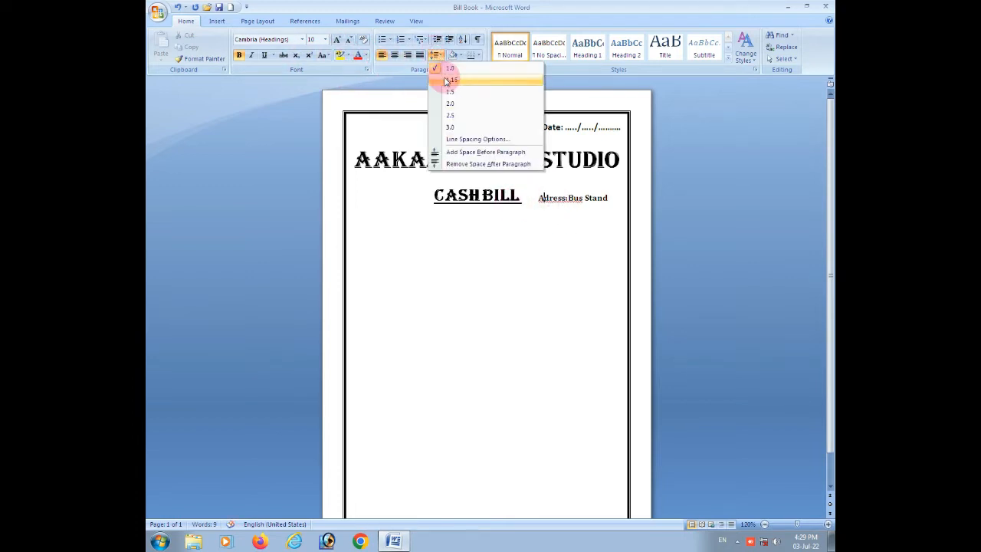
pyautogui.click(452, 161)
pyautogui.click(567, 211)
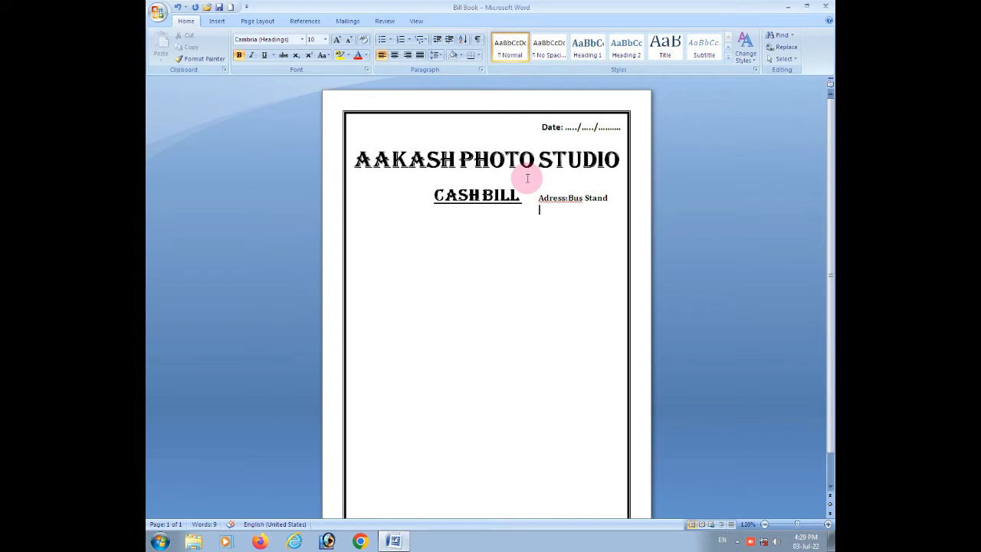
pyautogui.write('Dhanora')
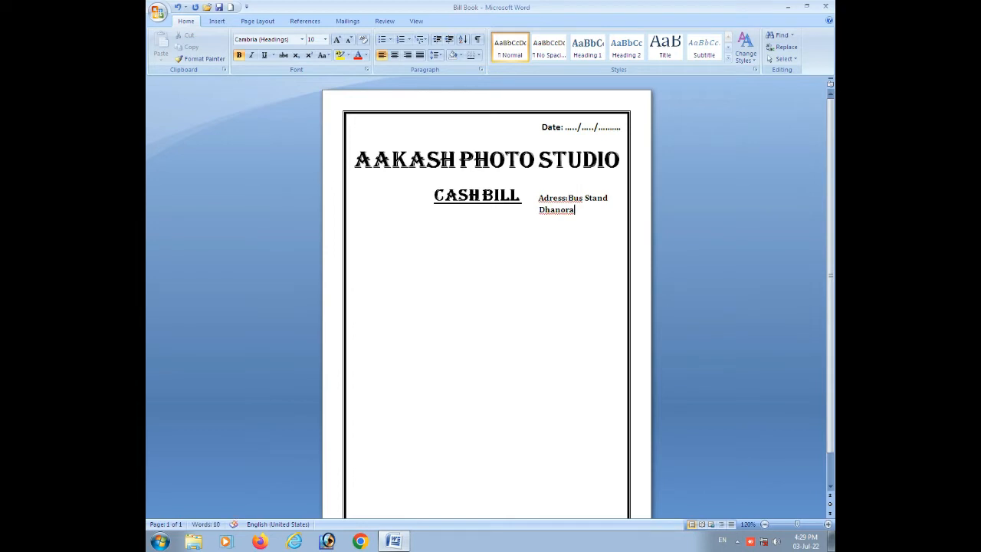
pyautogui.write('.')
pyautogui.write('480999')
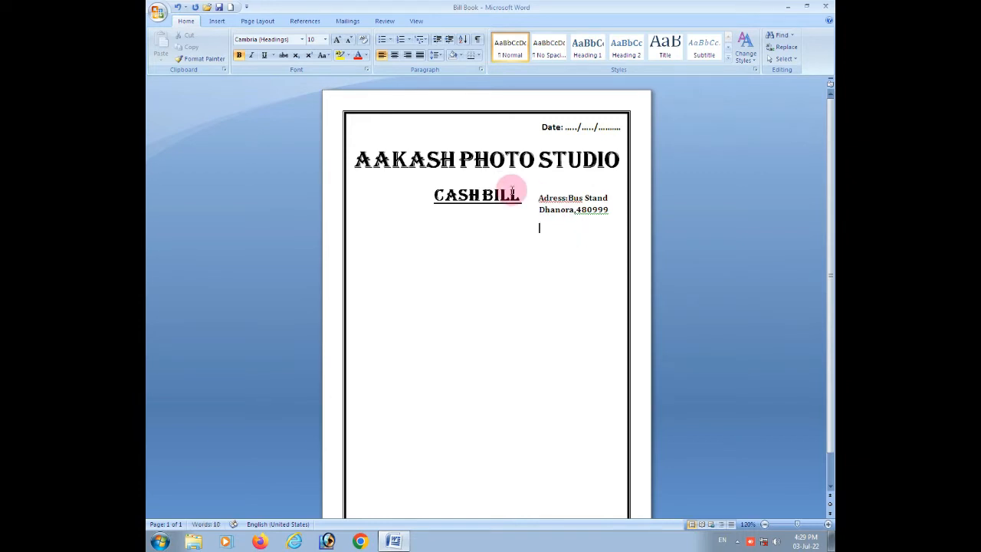
# Complete the address with the postal code and remove the extra paragraph spacing for a new line beneath it.
pyautogui.click(434, 56)
pyautogui.click(449, 163)
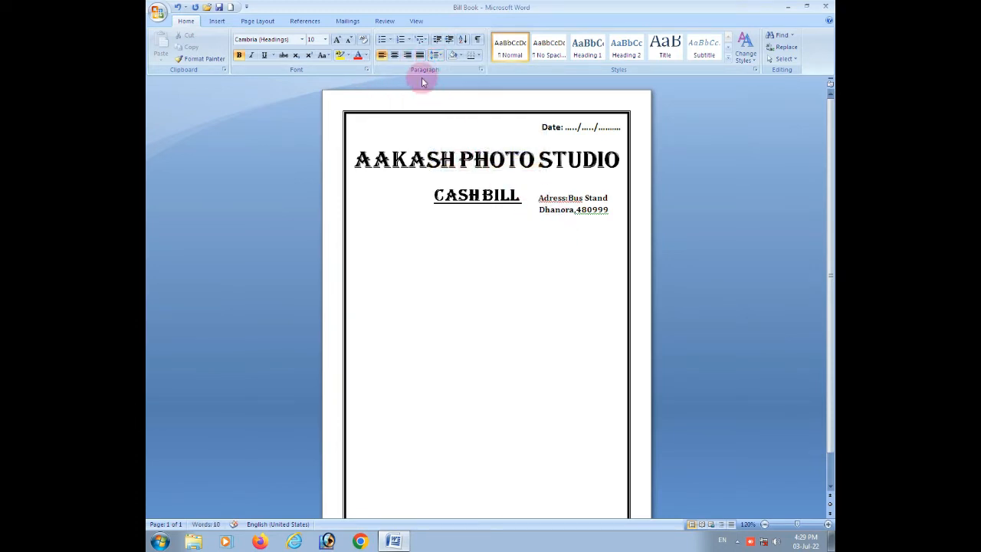
pyautogui.click(435, 55)
pyautogui.click(550, 206)
pyautogui.click(542, 164)
pyautogui.click(436, 55)
pyautogui.click(453, 165)
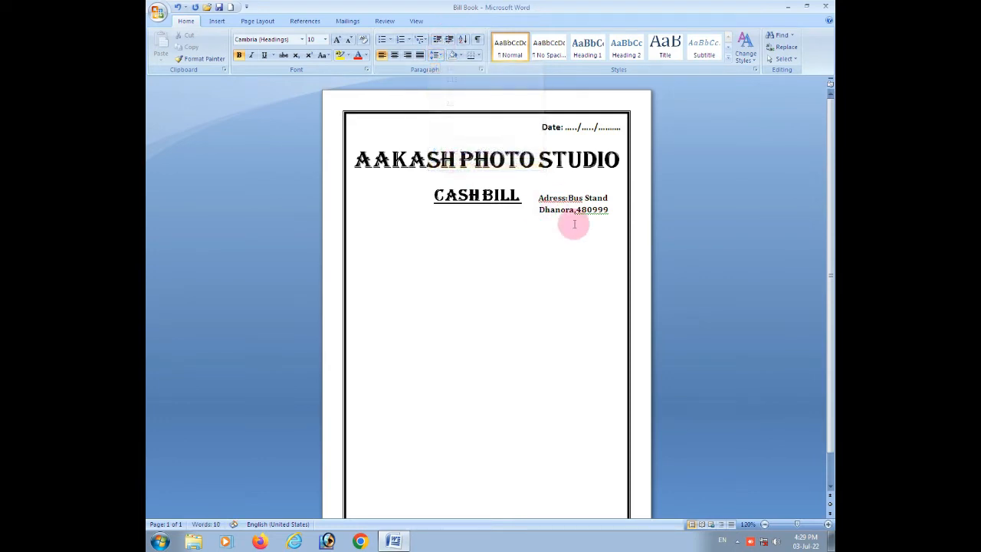
# Enter the studio's phone number with country code on the line beneath the town and postal code.
pyautogui.click(565, 227)
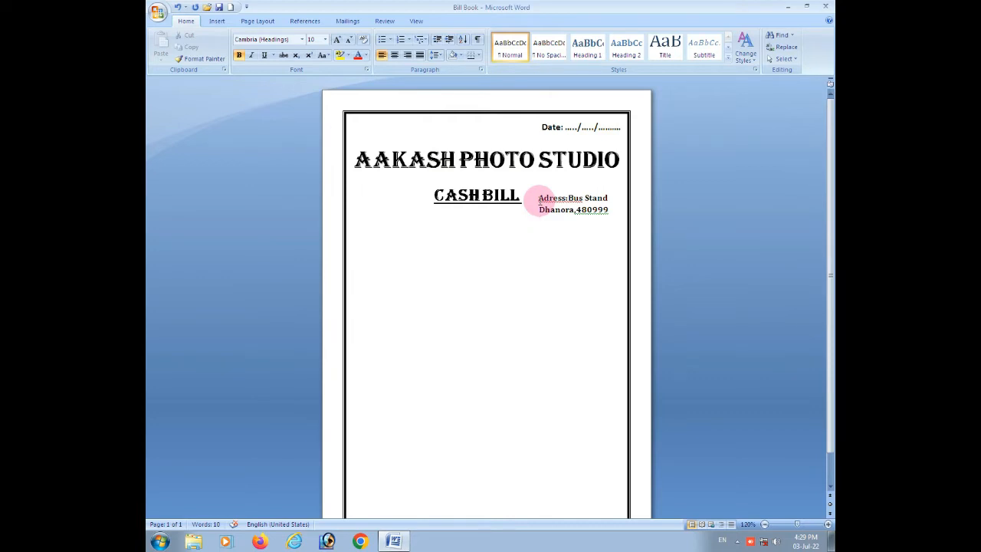
pyautogui.write('+91')
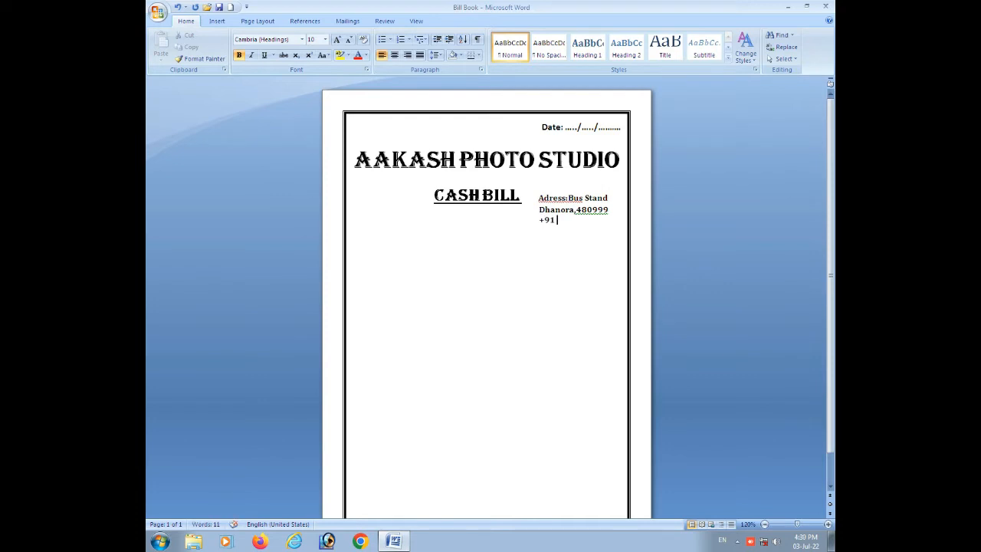
pyautogui.write('9999999999')
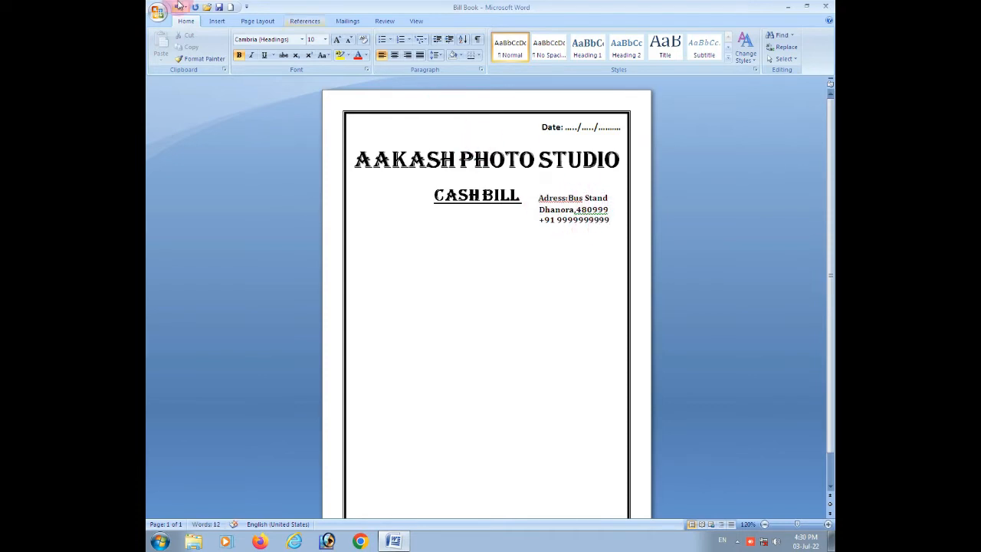
# Frame the address block with a rectangle about 1.3" wide and 0.6" high, placed behind the text.
pyautogui.click(217, 20)
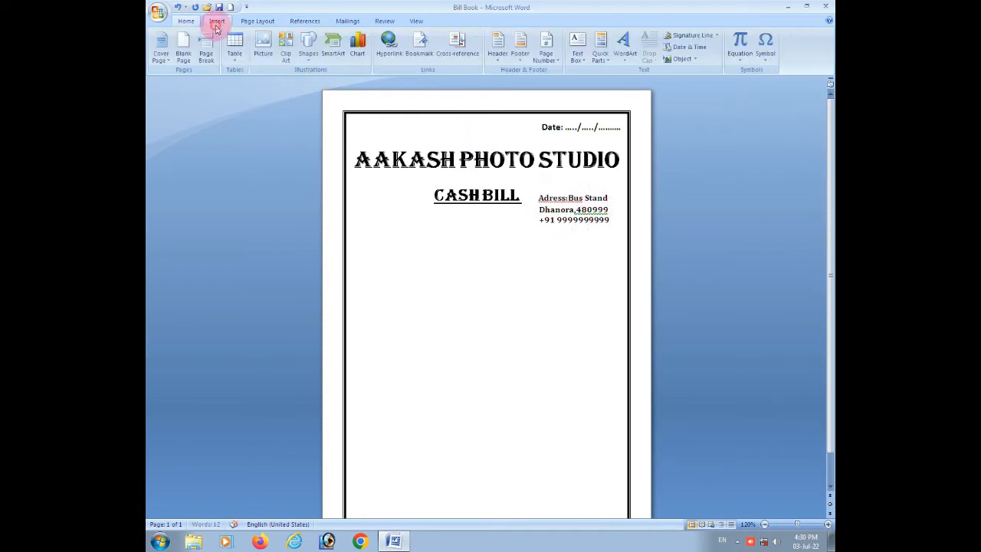
pyautogui.click(309, 47)
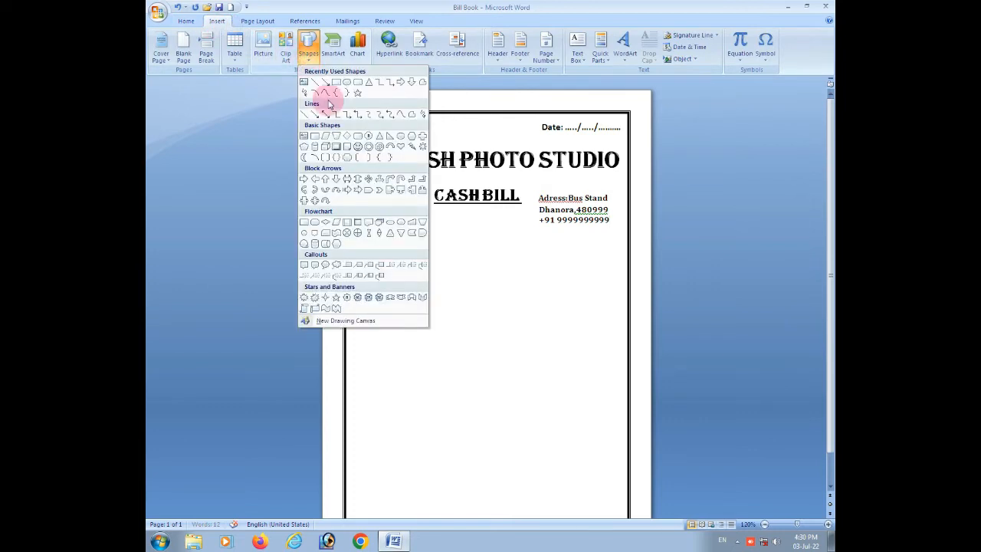
pyautogui.click(308, 44)
pyautogui.click(330, 92)
pyautogui.moveTo(533, 191); pyautogui.dragTo(615, 229)
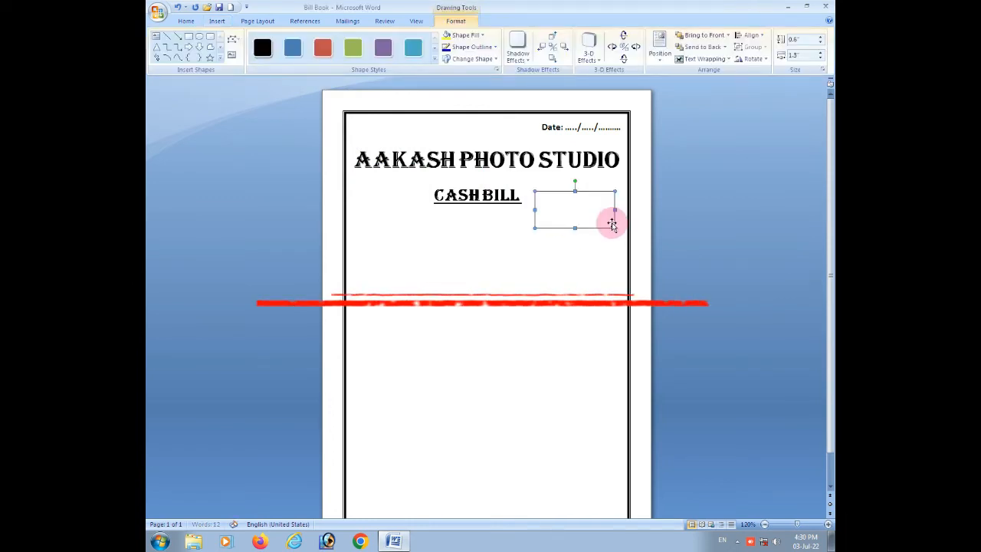
pyautogui.click(699, 59)
pyautogui.click(711, 112)
pyautogui.click(560, 244)
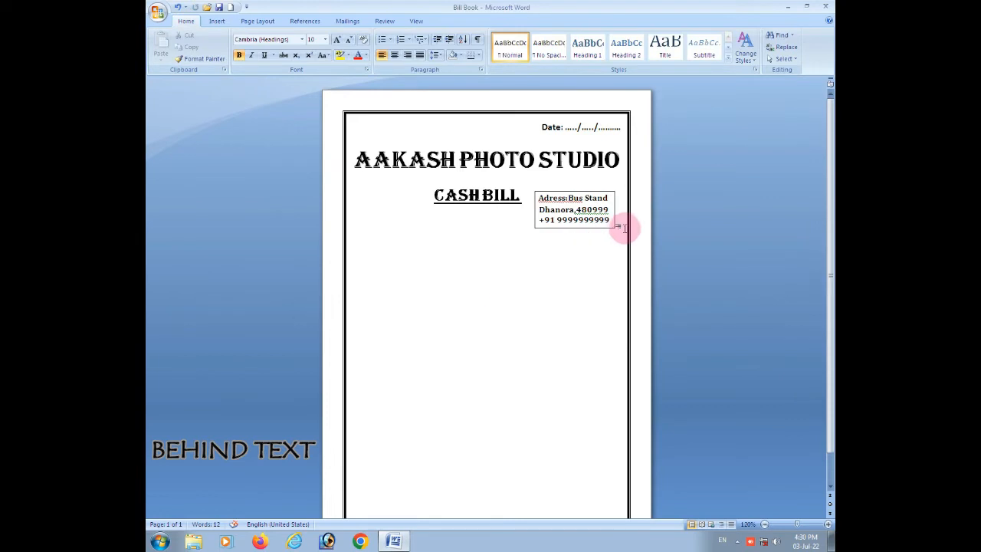
pyautogui.click(529, 194)
# Insert a table of five columns and five rows below the address block.
pyautogui.click(218, 20)
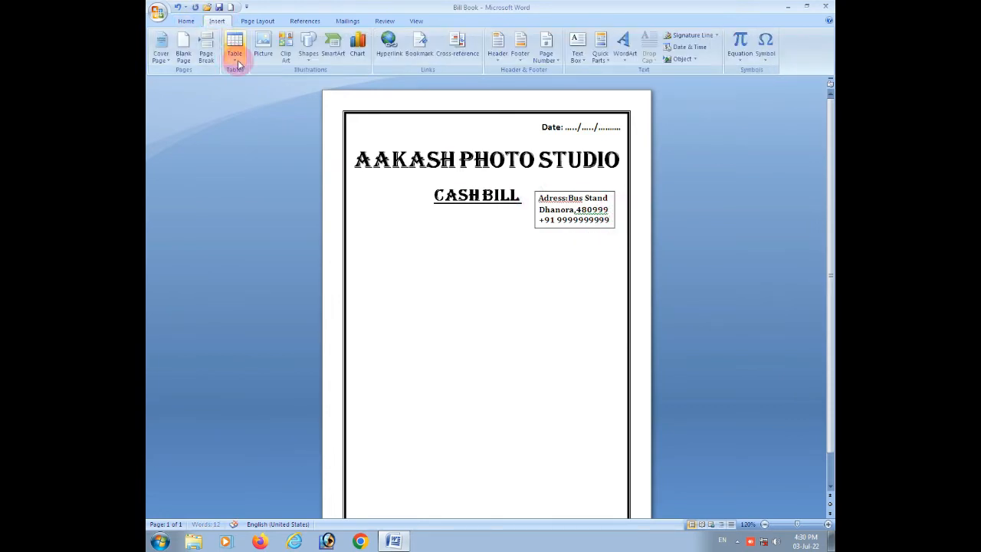
pyautogui.click(228, 36)
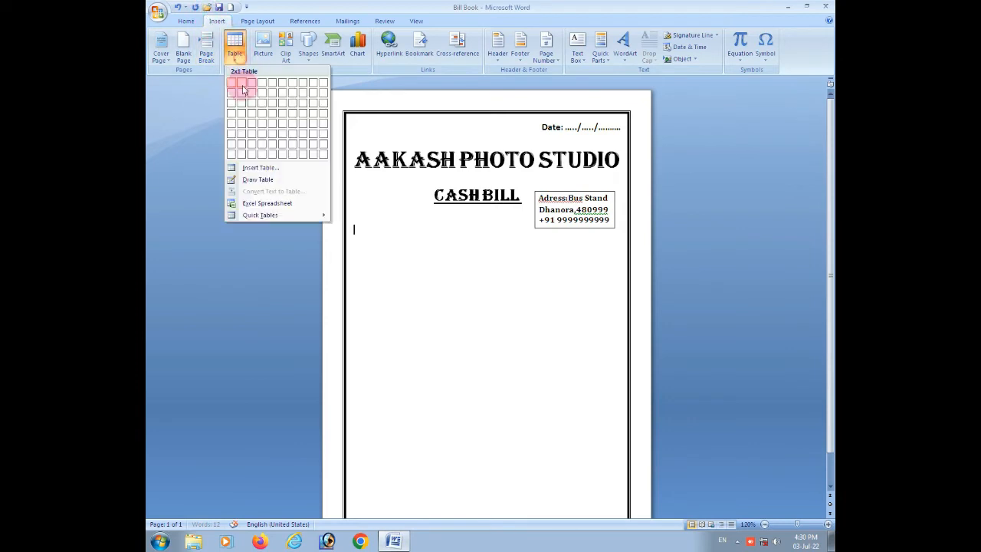
pyautogui.click(270, 125)
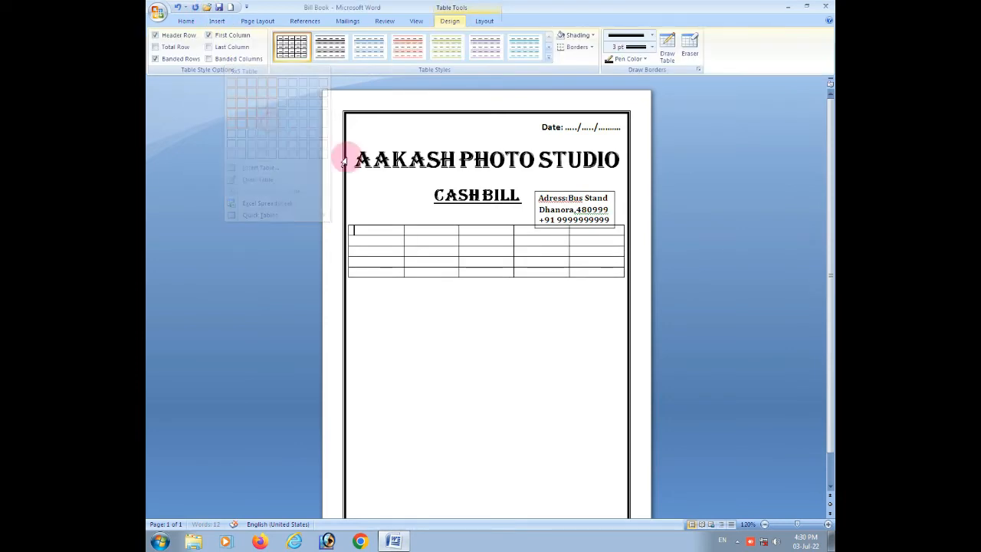
pyautogui.click(366, 217)
pyautogui.press('Return')
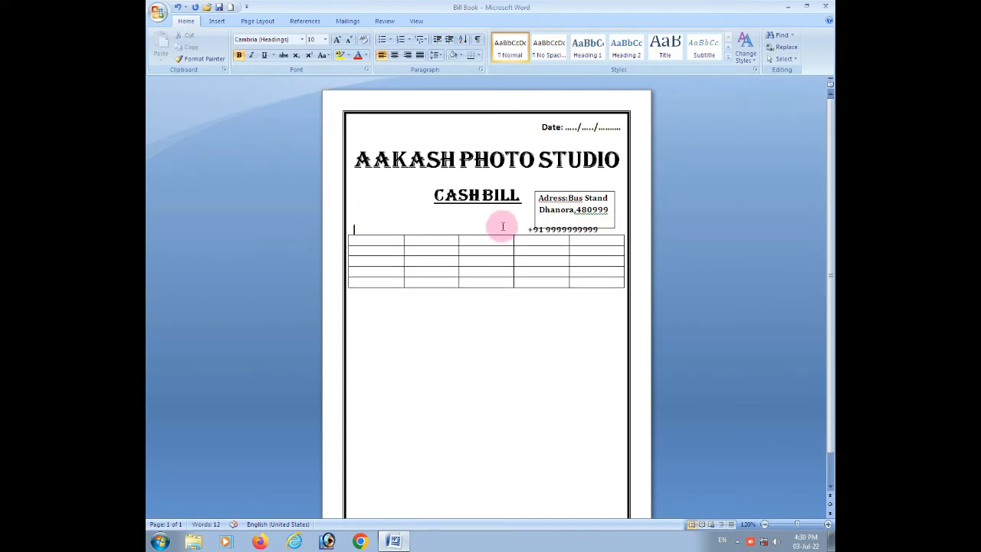
pyautogui.press('BackSpace')
# Add blank lines after the phone number to move the table further down from the address block.
pyautogui.click(611, 221)
pyautogui.click(409, 217)
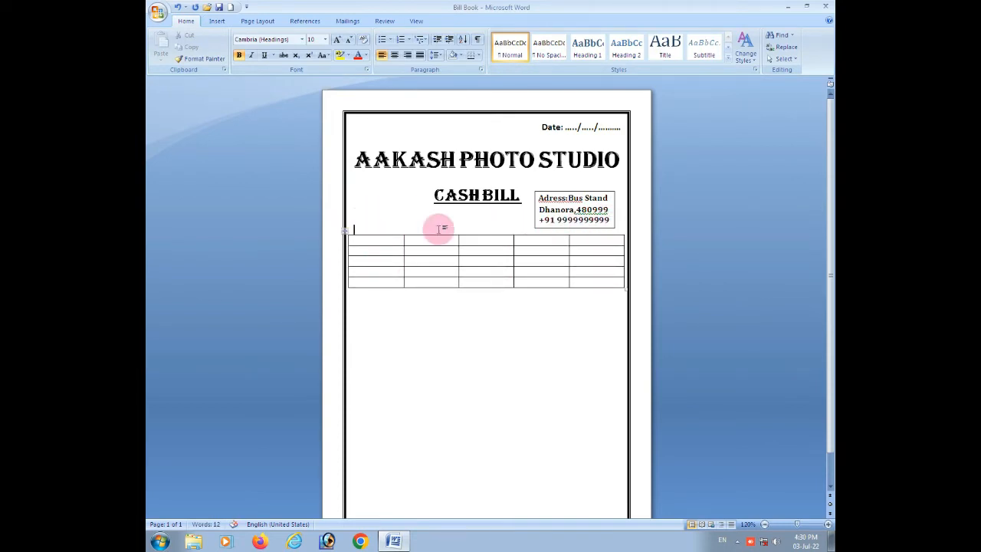
pyautogui.press('Return')
pyautogui.press('Return')
# Make the table's second row much taller by adding blank lines in its first cell.
pyautogui.press('Return')
pyautogui.click(392, 280)
pyautogui.press('Return')
pyautogui.press('Return')
pyautogui.press('Return')
pyautogui.press('Return')
pyautogui.press('Return')
pyautogui.press('Return')
pyautogui.press('Return')
pyautogui.press('Return')
pyautogui.press('Return')
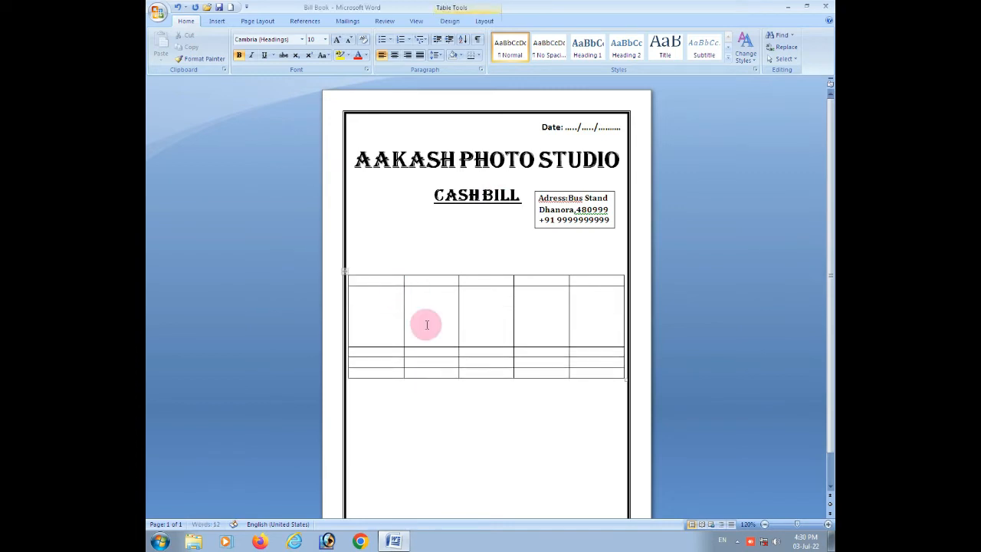
pyautogui.scroll(-1, 516, 338)
pyautogui.press('Return')
pyautogui.press('Return')
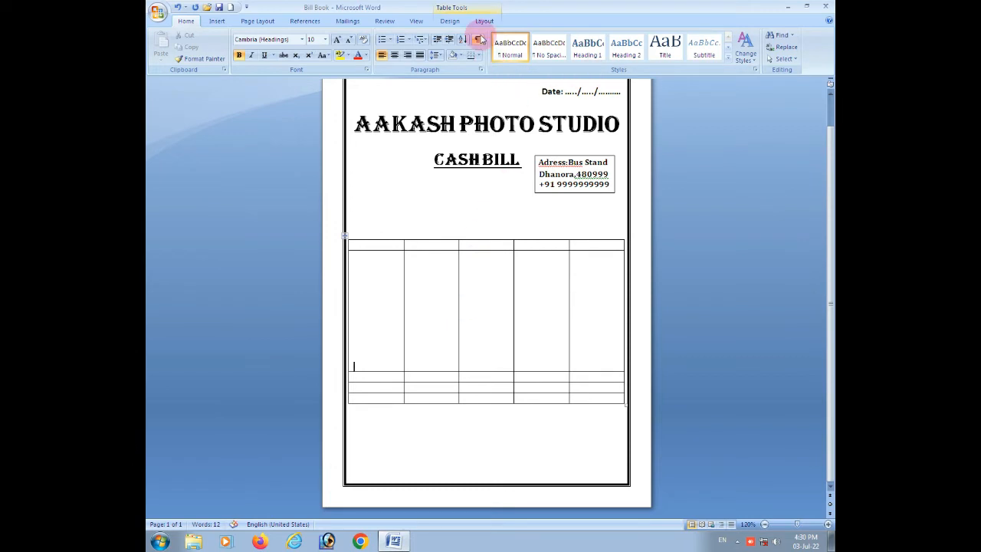
# Erase the inner borders of the bottom three rows across the first three columns to form one merged cell.
pyautogui.click(450, 21)
pyautogui.click(690, 46)
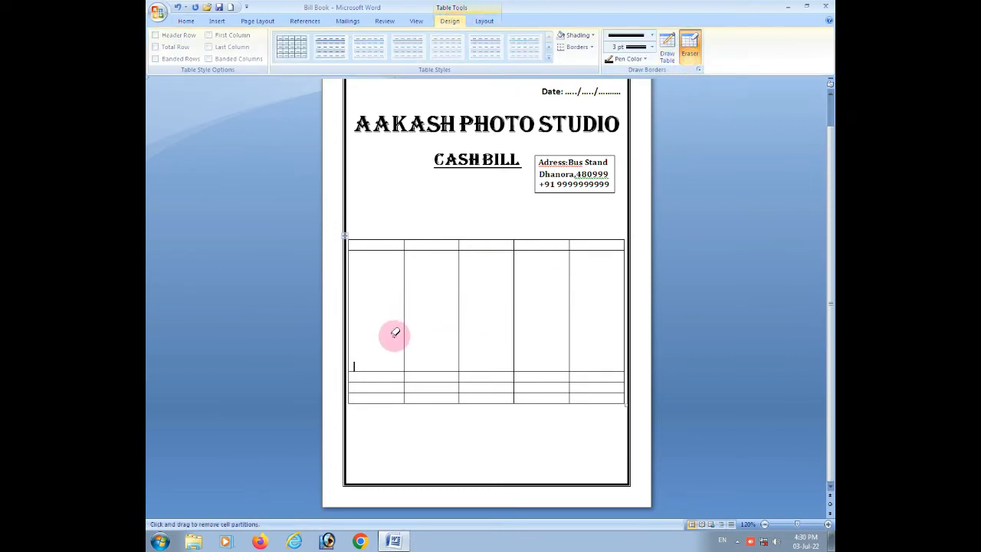
pyautogui.click(375, 381)
pyautogui.click(427, 386)
pyautogui.click(431, 384)
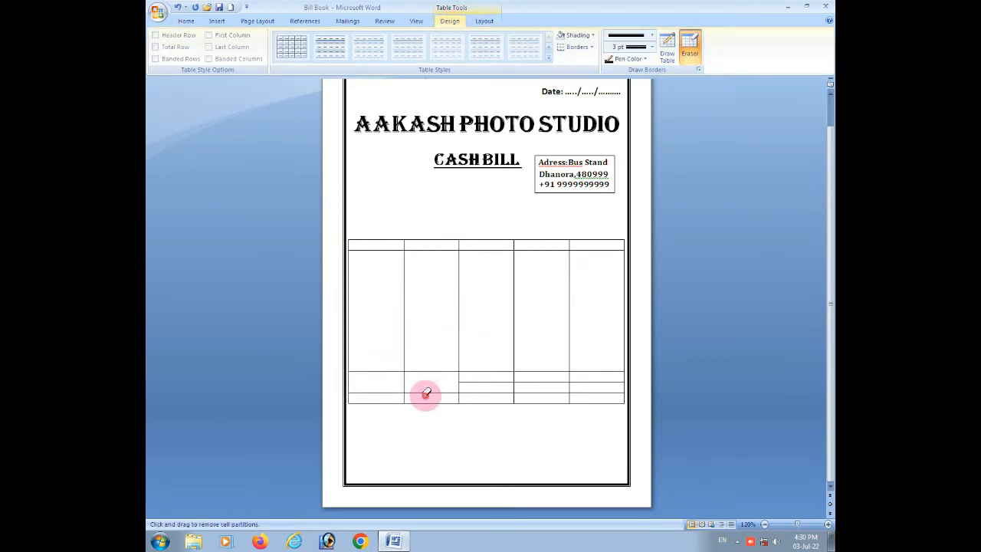
pyautogui.click(420, 396)
pyautogui.click(399, 392)
pyautogui.click(431, 391)
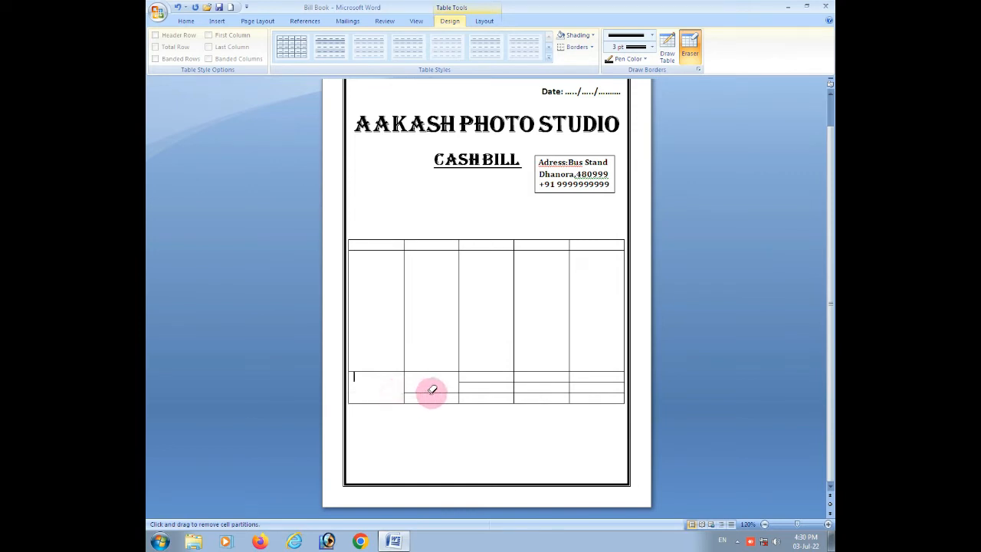
pyautogui.click(495, 381)
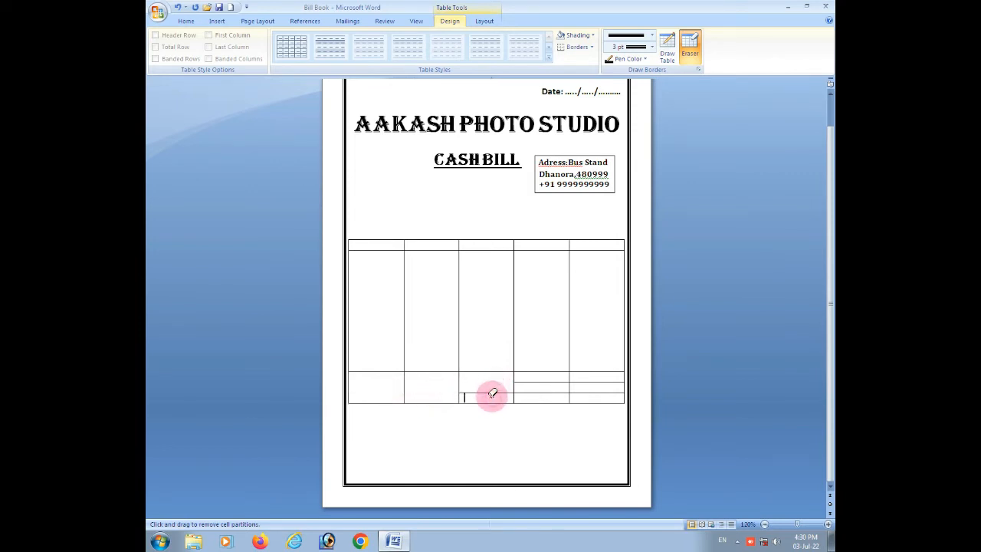
pyautogui.click(493, 393)
pyautogui.click(458, 389)
pyautogui.click(404, 387)
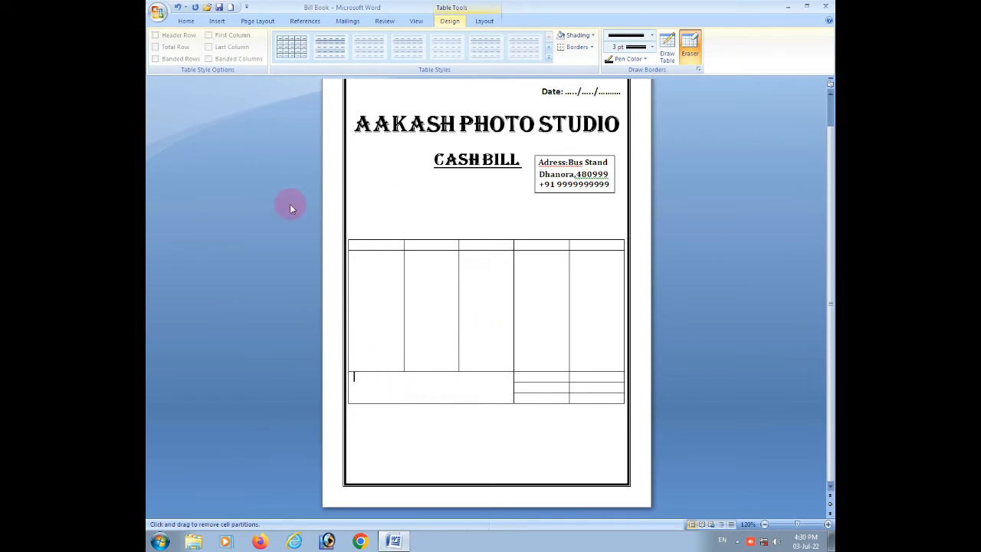
# Enter "In Word:" followed by a dotted line in the merged cell, kept short enough to fit the cell.
pyautogui.write('IN')
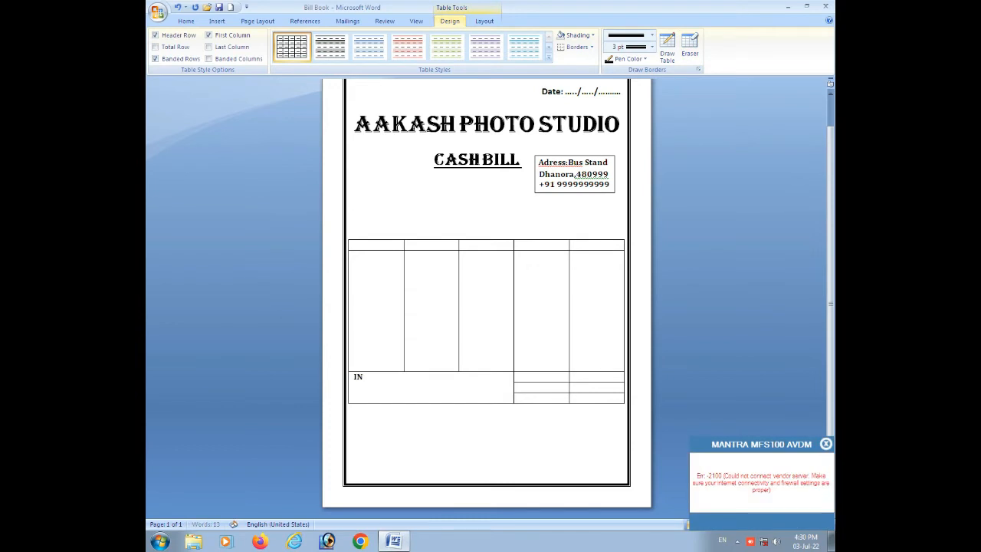
pyautogui.press('BackSpace')
pyautogui.write('n Word:......................')
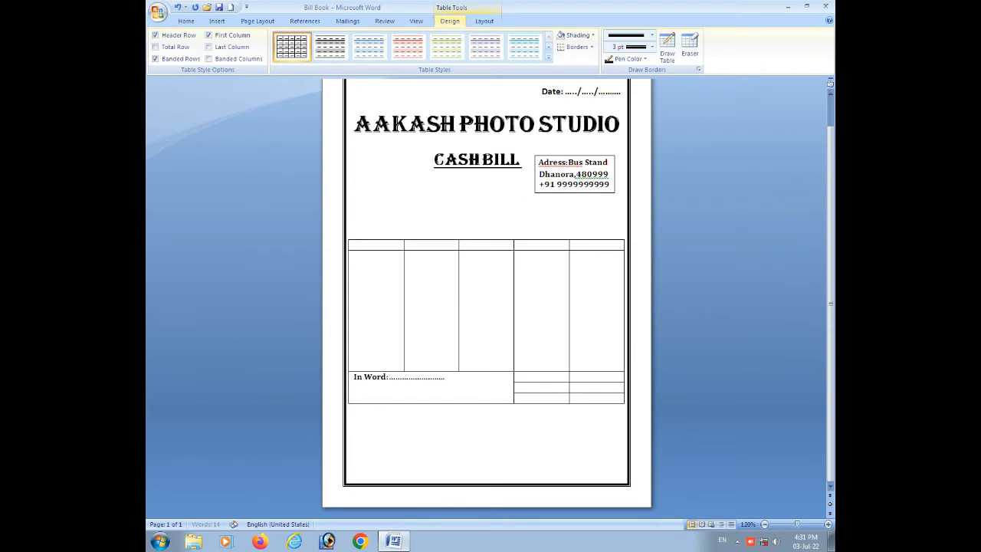
pyautogui.write('........................')
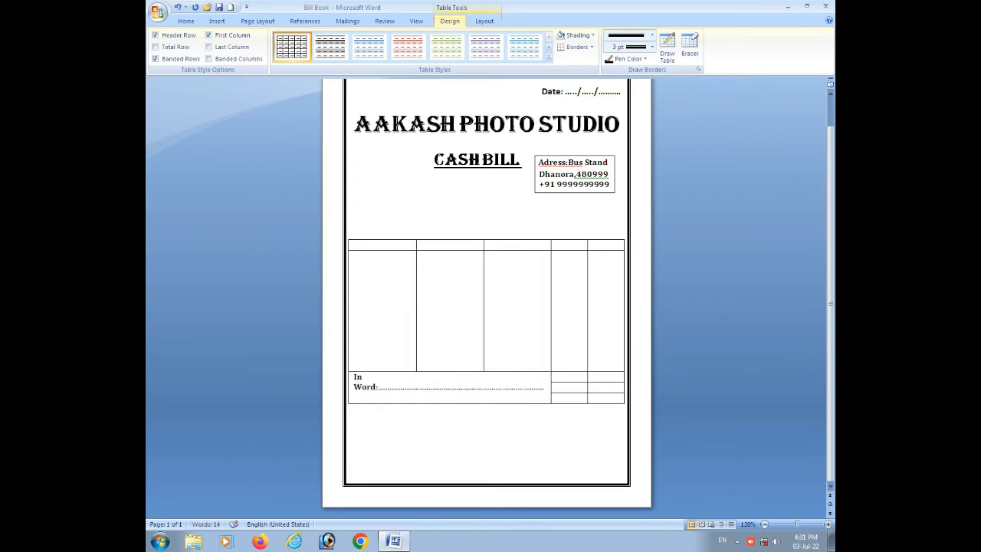
pyautogui.press('BackSpace')
pyautogui.press('BackSpace')
pyautogui.press('BackSpace')
pyautogui.press('BackSpace')
pyautogui.press('BackSpace')
pyautogui.press('BackSpace')
pyautogui.press('BackSpace')
pyautogui.press('BackSpace')
pyautogui.press('BackSpace')
pyautogui.press('BackSpace')
pyautogui.press('BackSpace')
pyautogui.press('BackSpace')
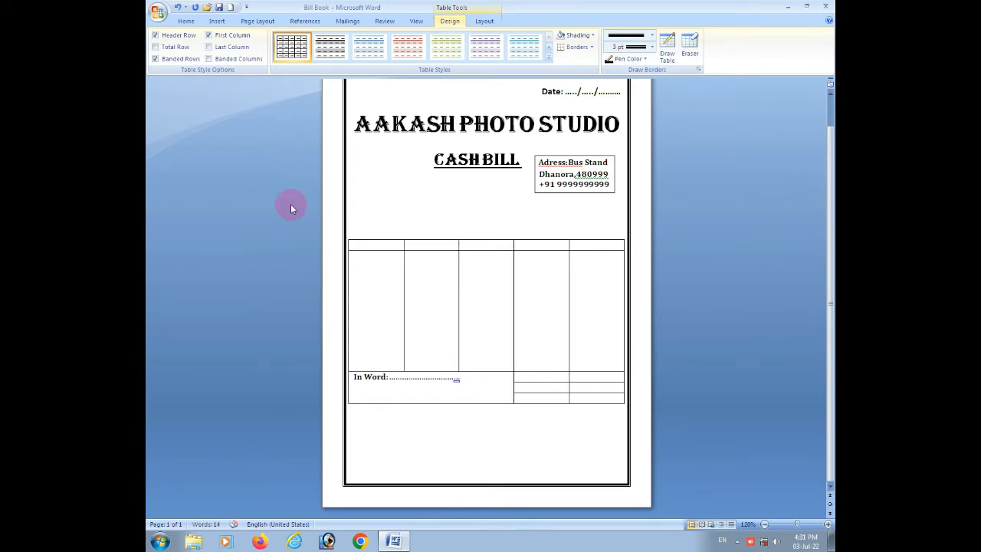
# Add a second dotted line beneath "In Word:" and trim it to fit the cell's width.
pyautogui.press('Return')
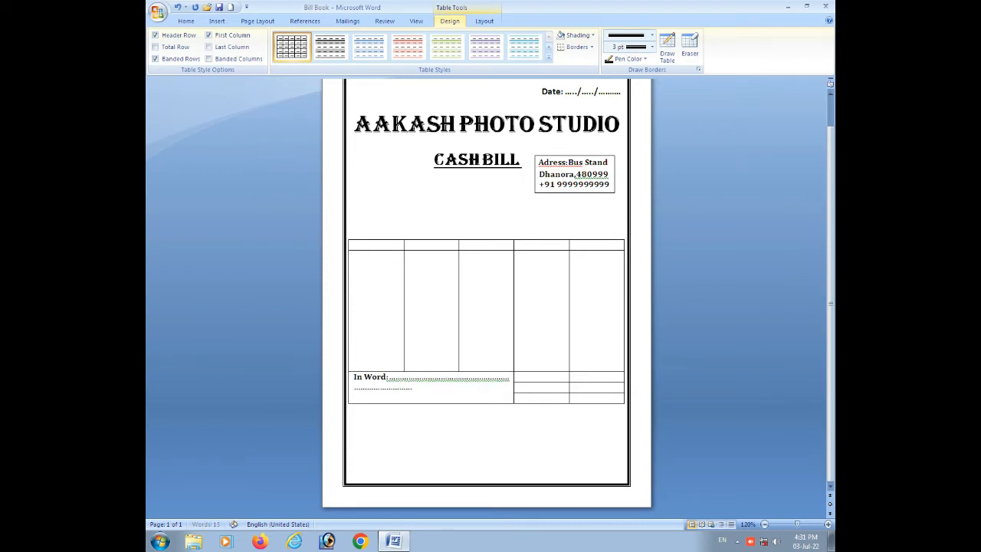
pyautogui.write('...............................................')
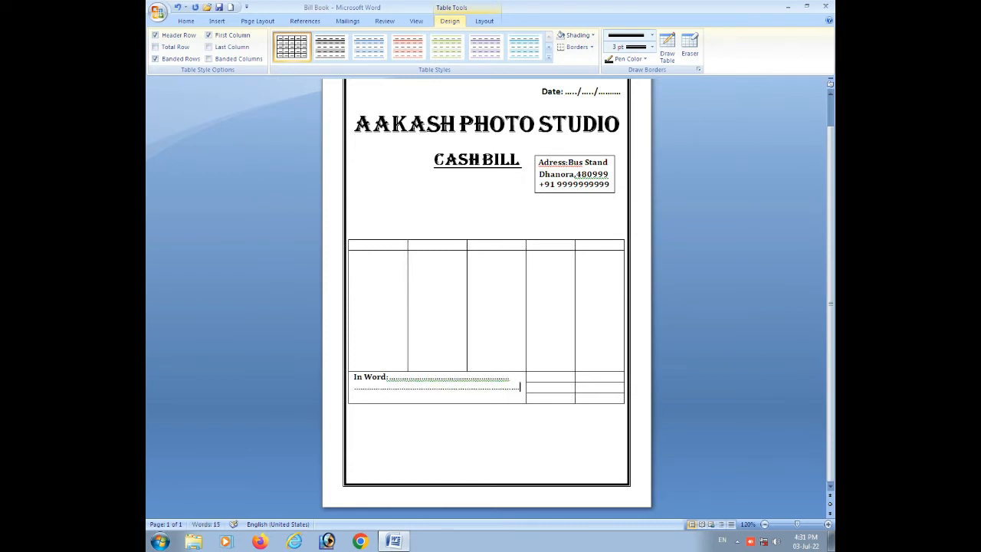
pyautogui.press('BackSpace')
pyautogui.press('BackSpace')
pyautogui.press('BackSpace')
pyautogui.press('BackSpace')
pyautogui.press('BackSpace')
pyautogui.press('BackSpace')
pyautogui.press('BackSpace')
pyautogui.press('BackSpace')
pyautogui.press('BackSpace')
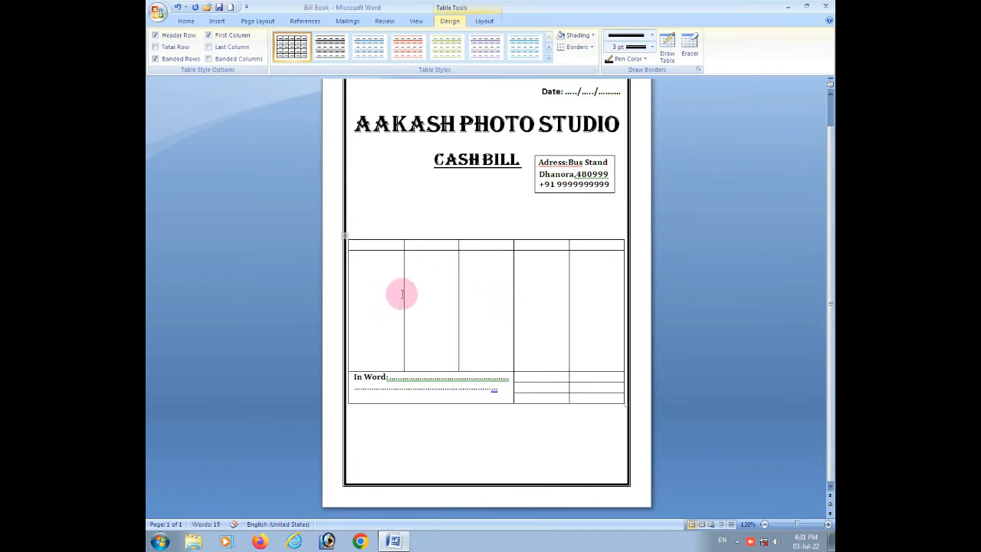
# Narrow the table's first column and enter "S.N." as its header.
pyautogui.moveTo(402, 289); pyautogui.dragTo(365, 285)
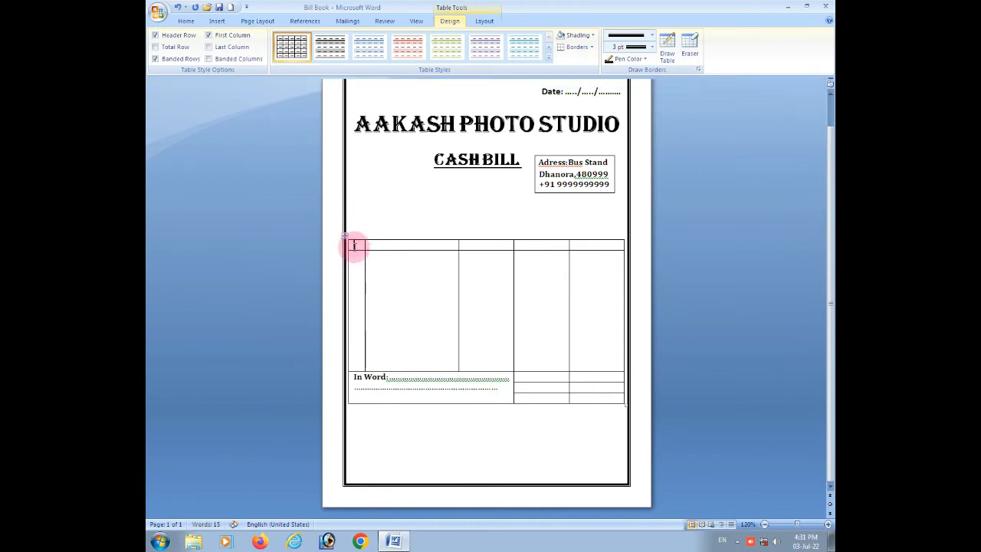
pyautogui.write('S')
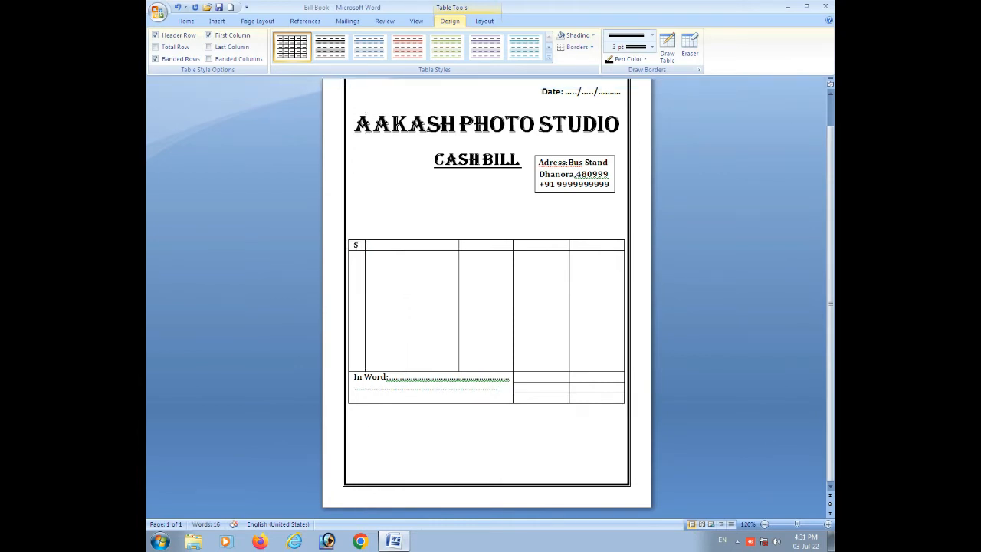
pyautogui.write('.N.')
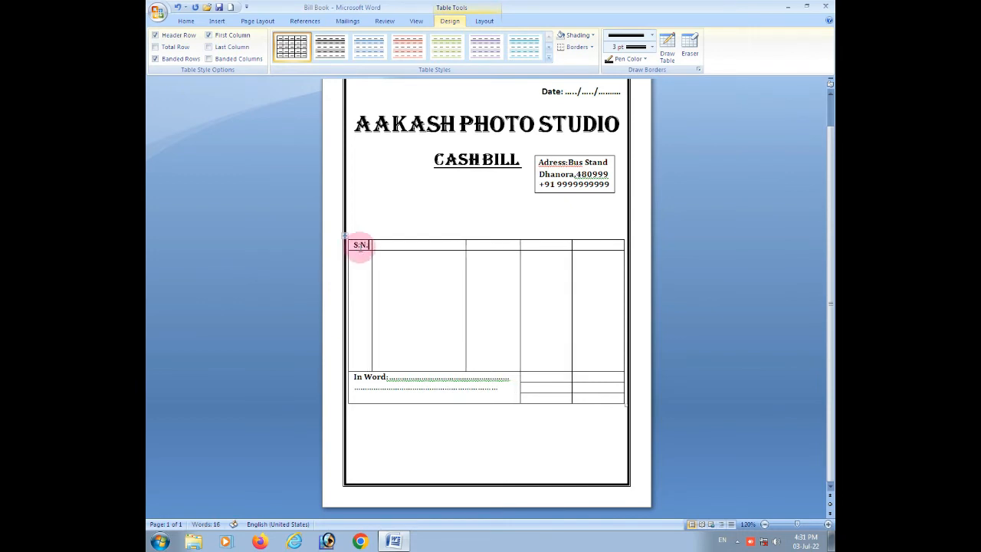
# Enter "Name Of Item" as the header of the table's second column.
pyautogui.click(391, 245)
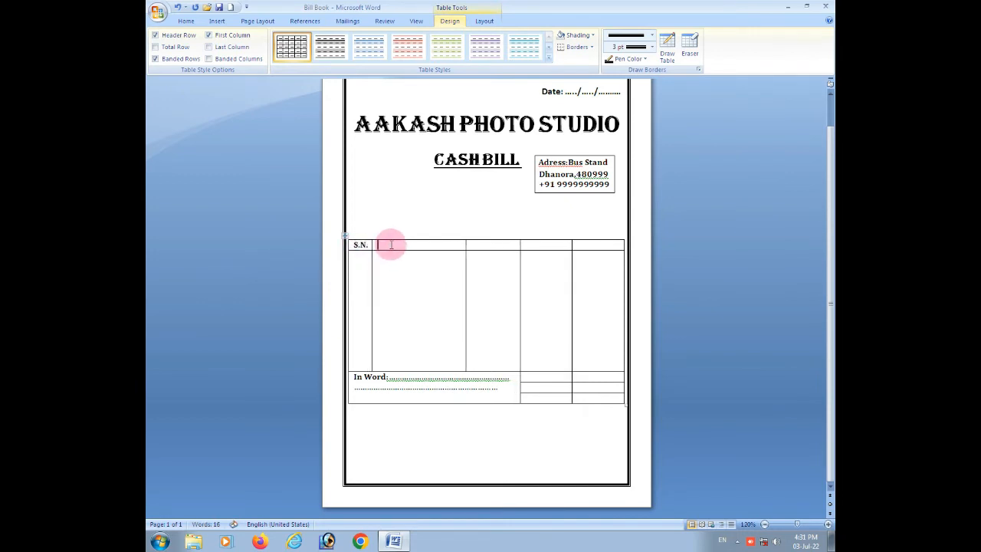
pyautogui.write('Nam')
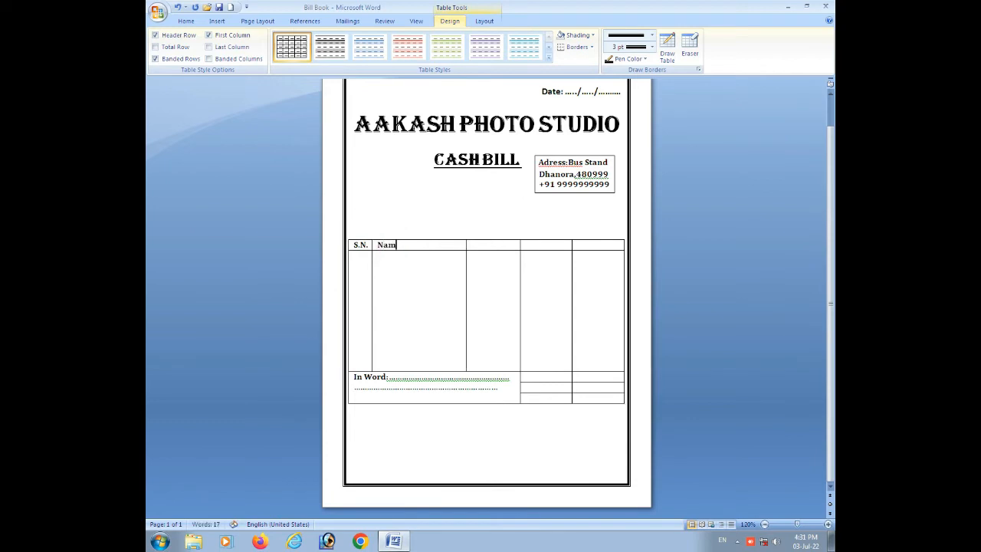
pyautogui.write('e Of')
pyautogui.write(' Tha')
pyautogui.press('BackSpace')
pyautogui.press('BackSpace')
pyautogui.press('BackSpace')
pyautogui.press('BackSpace')
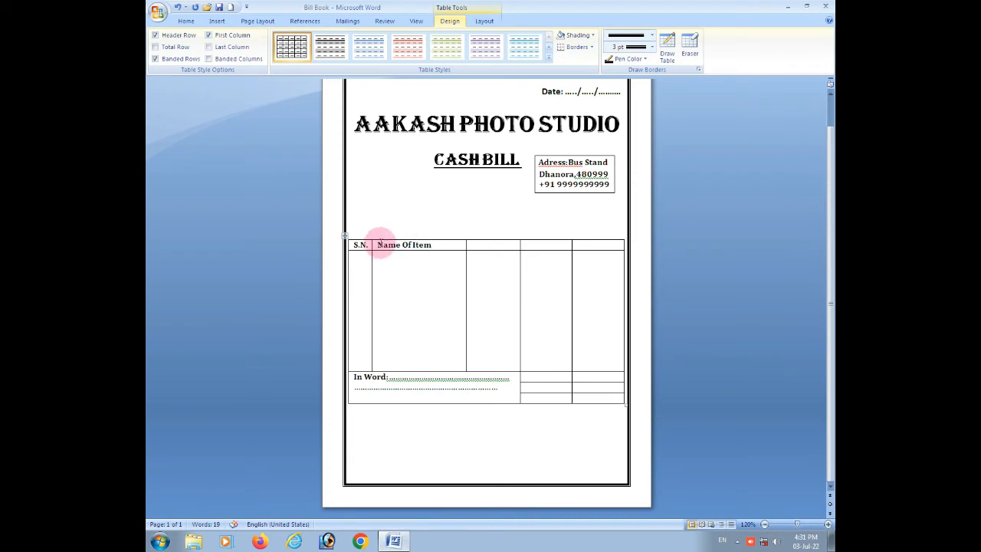
# Enter "Qty", "Rate" and "Amount" as the headers of the table's third, fourth and fifth columns.
pyautogui.click(483, 245)
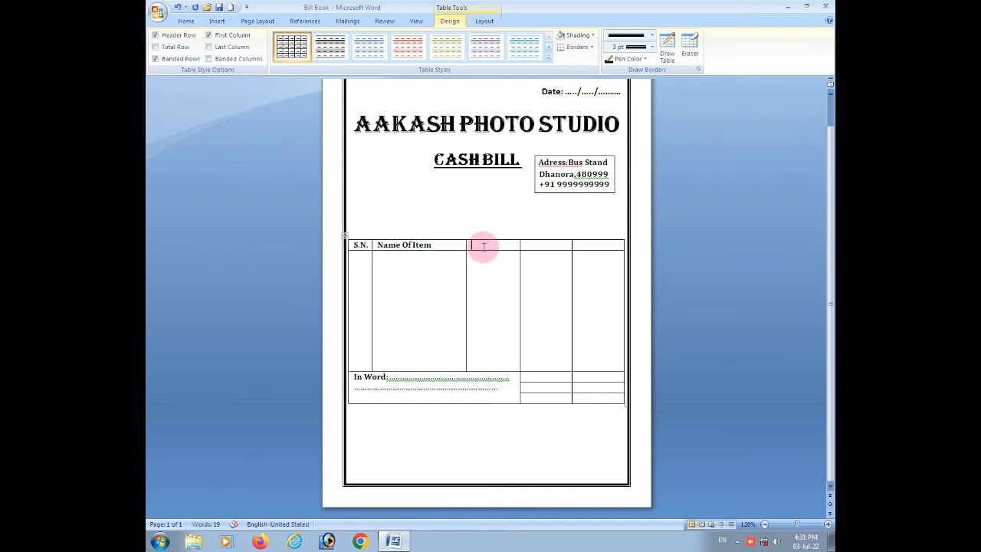
pyautogui.write('Qty')
pyautogui.click(550, 243)
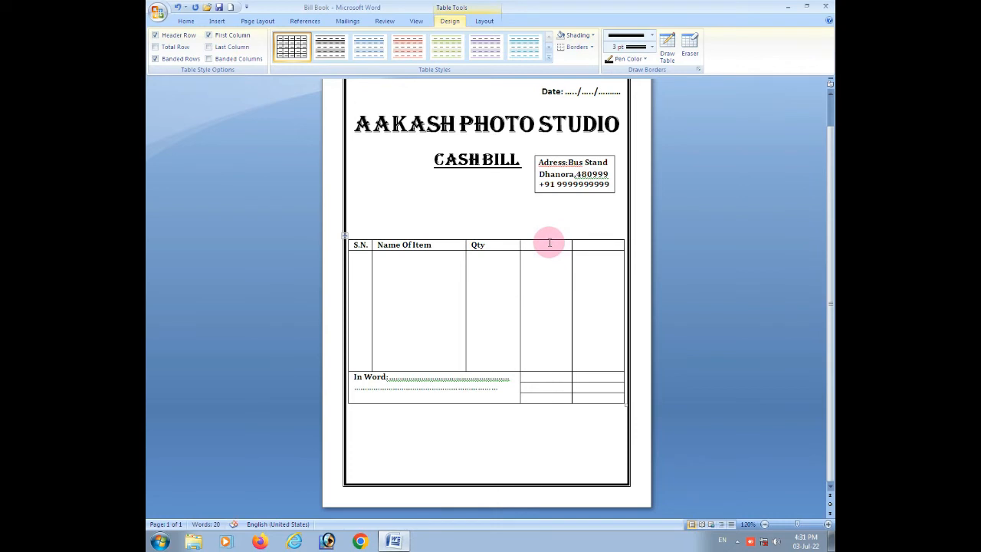
pyautogui.write('Rate')
pyautogui.click(582, 245)
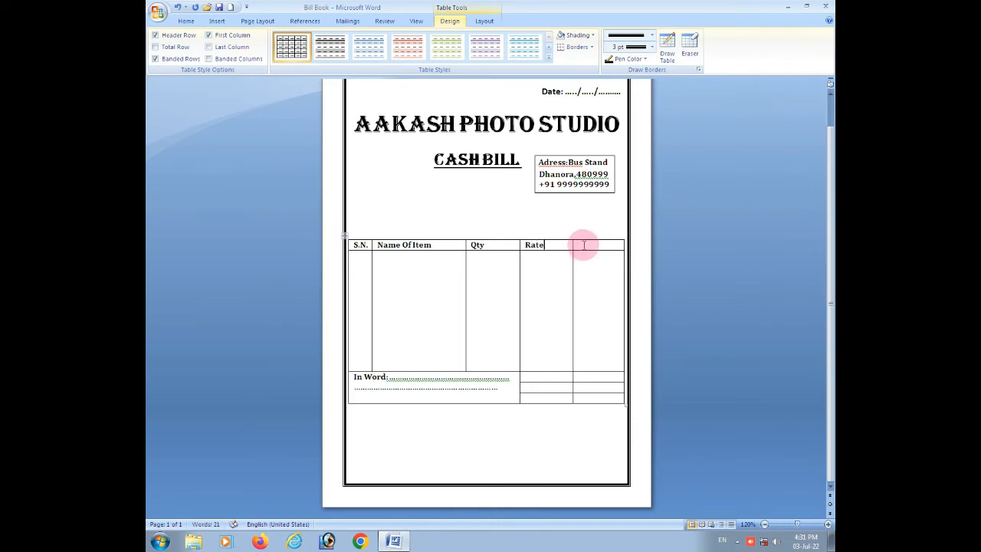
pyautogui.write('Amount')
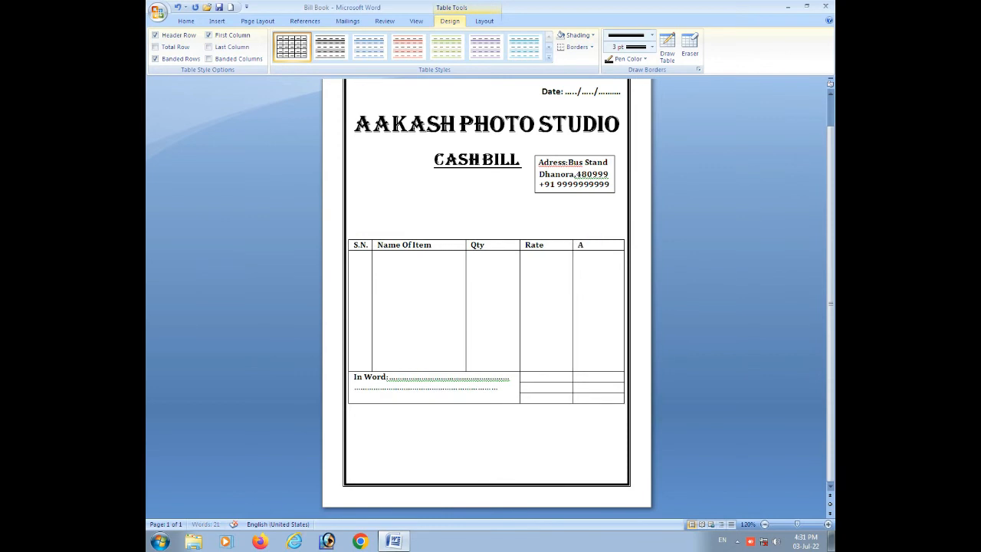
# Centre the text of all the column headers in the table's header row.
pyautogui.moveTo(622, 246); pyautogui.dragTo(357, 245)
pyautogui.click(185, 20)
pyautogui.click(400, 56)
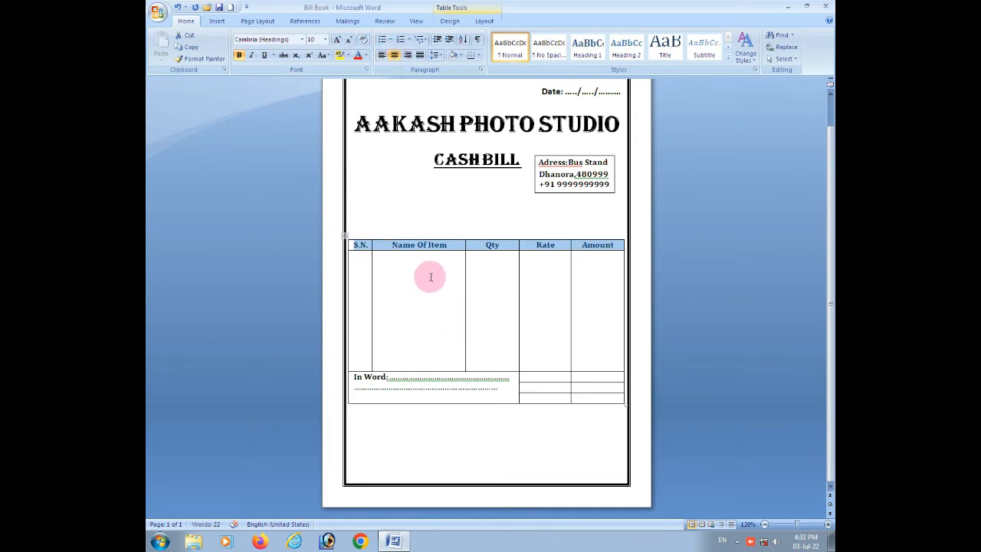
pyautogui.click(398, 271)
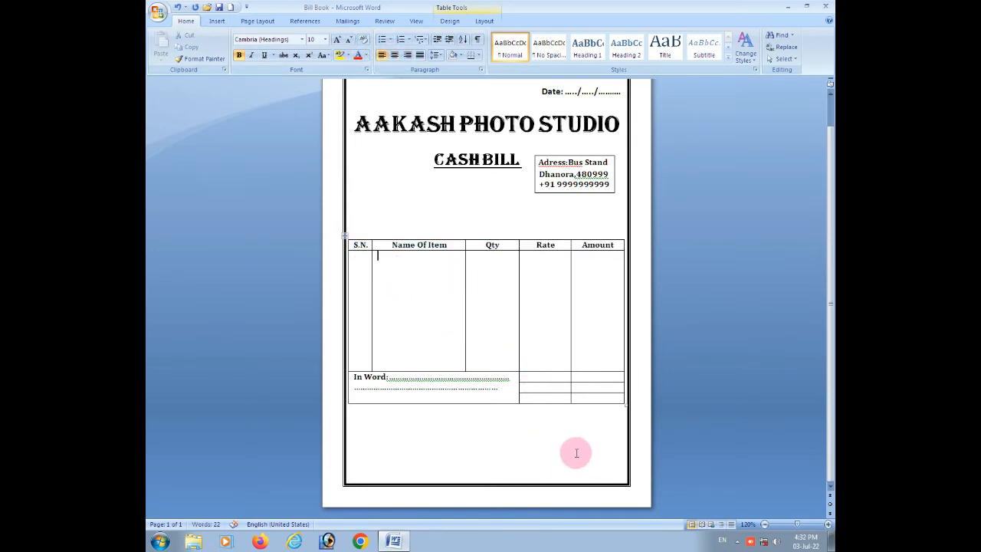
# Label the three small cells beneath the Rate column "Total", "Vat" and "G.Total".
pyautogui.click(537, 376)
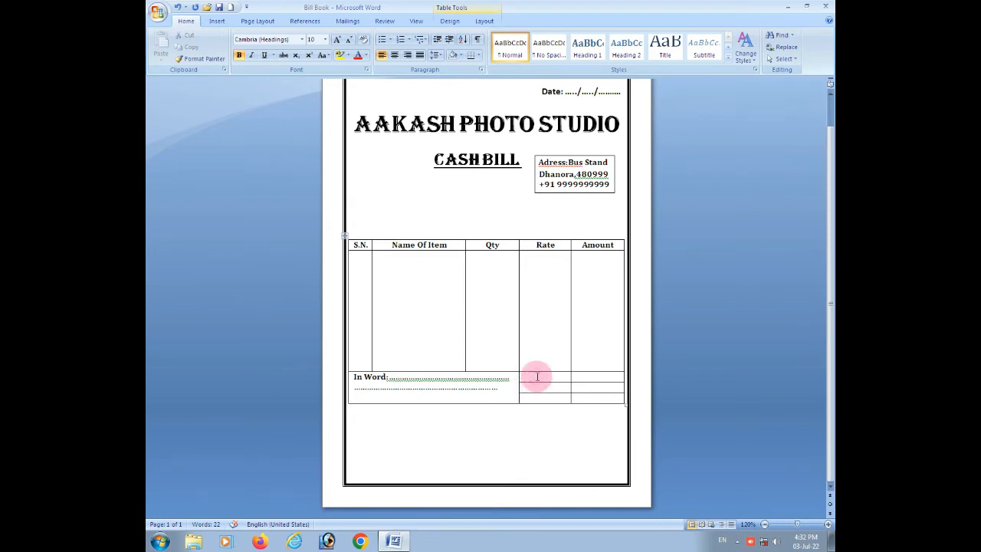
pyautogui.write('Total')
pyautogui.click(532, 386)
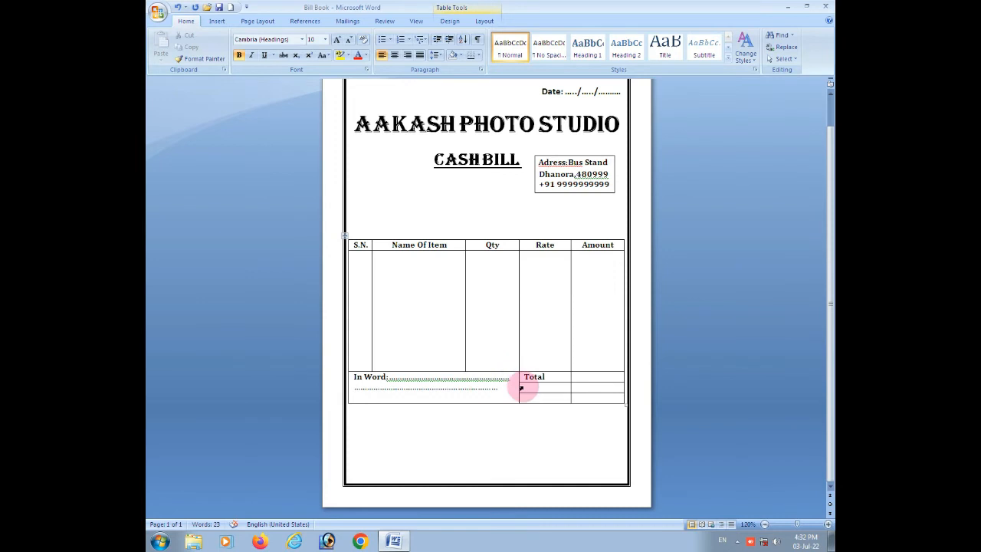
pyautogui.write('Vat')
pyautogui.click(541, 400)
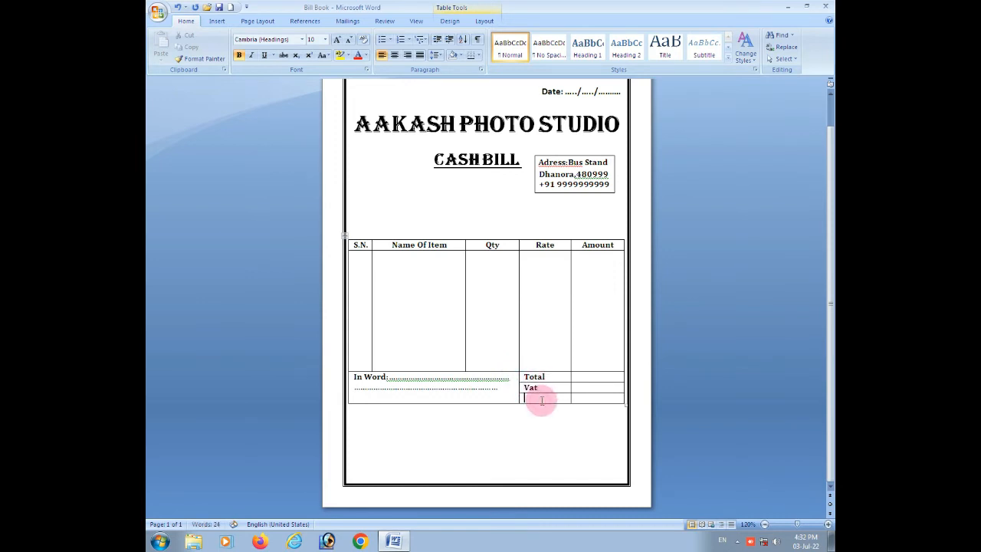
pyautogui.write('G')
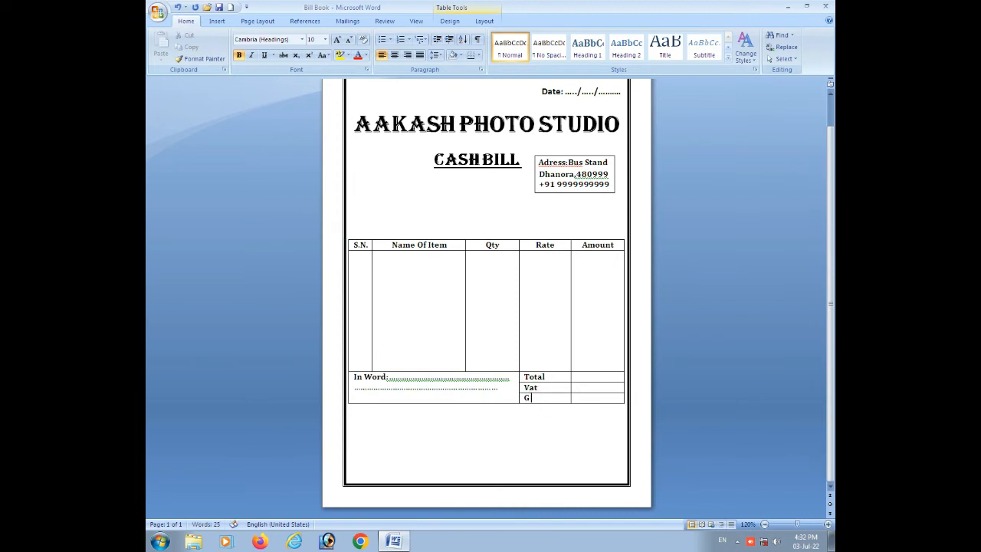
pyautogui.write('.')
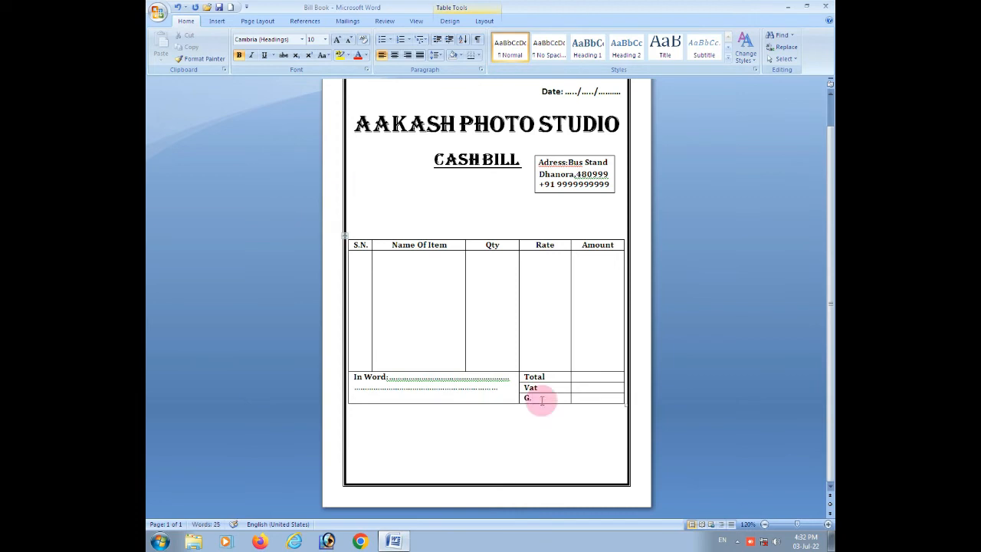
pyautogui.write('Total')
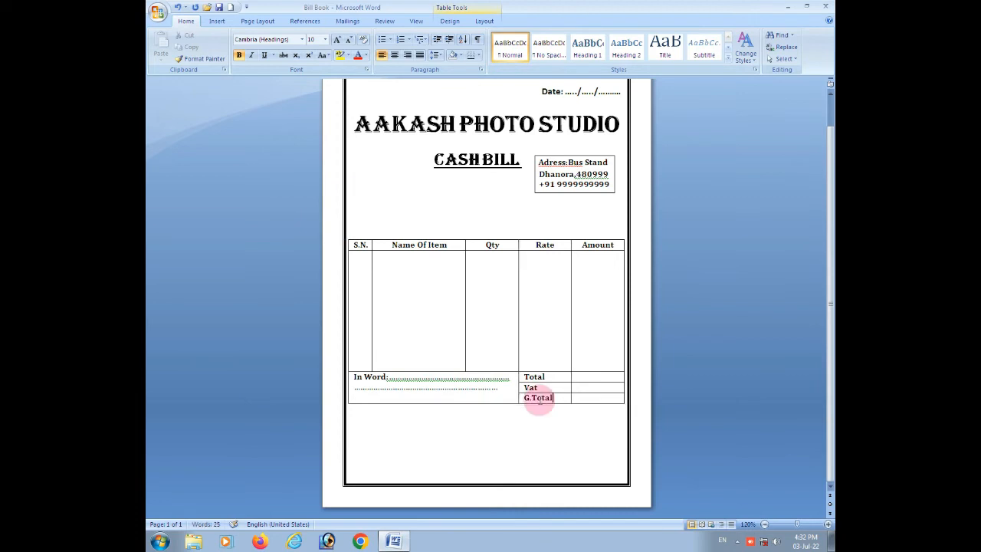
# Centre the Total, Vat and G.Total labels within their cells.
pyautogui.moveTo(556, 397); pyautogui.dragTo(521, 377)
pyautogui.click(394, 56)
pyautogui.click(554, 397)
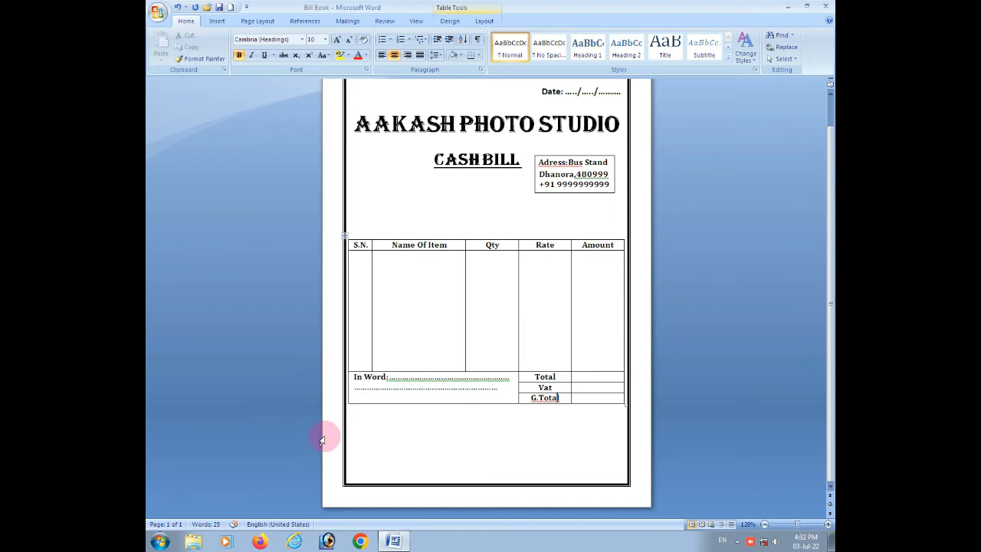
# Add an empty line between the Cash Bill heading and the item table.
pyautogui.click(354, 461)
pyautogui.press('Return')
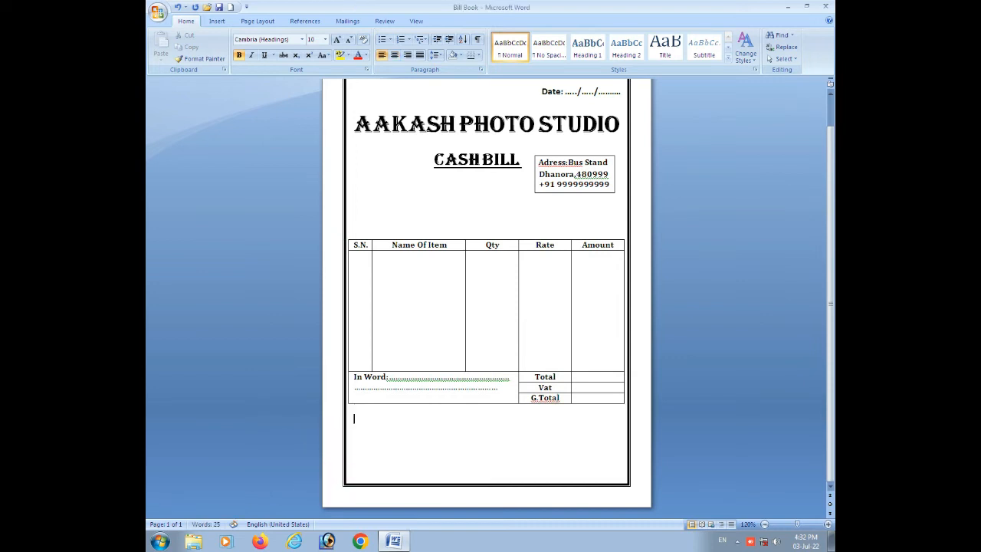
pyautogui.click(411, 208)
pyautogui.click(373, 192)
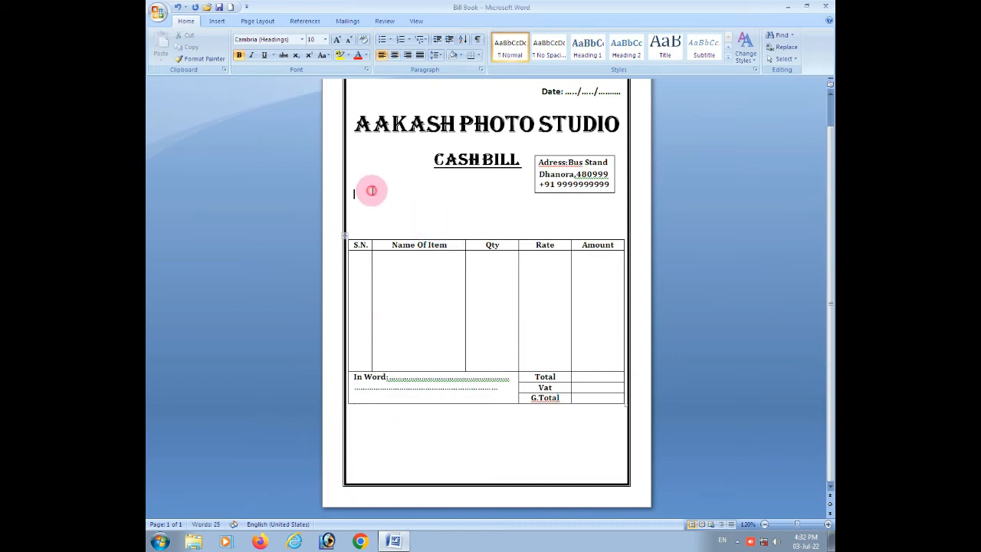
pyautogui.press('Return')
pyautogui.press('Up')
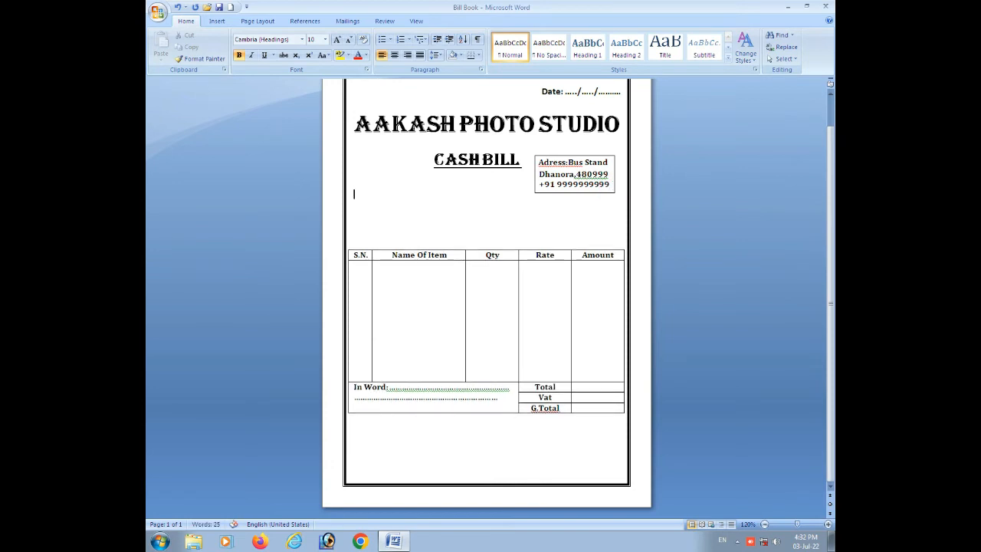
# Enter "Custmer Name:" followed by a dotted line beneath the Cash Bill heading, reaching up to the address box.
pyautogui.write('custmer Name: ...........................................')
# Leave a blank line below the customer name line and enter "Custmer Mo.:" followed by a long dotted line.
pyautogui.press('Return')
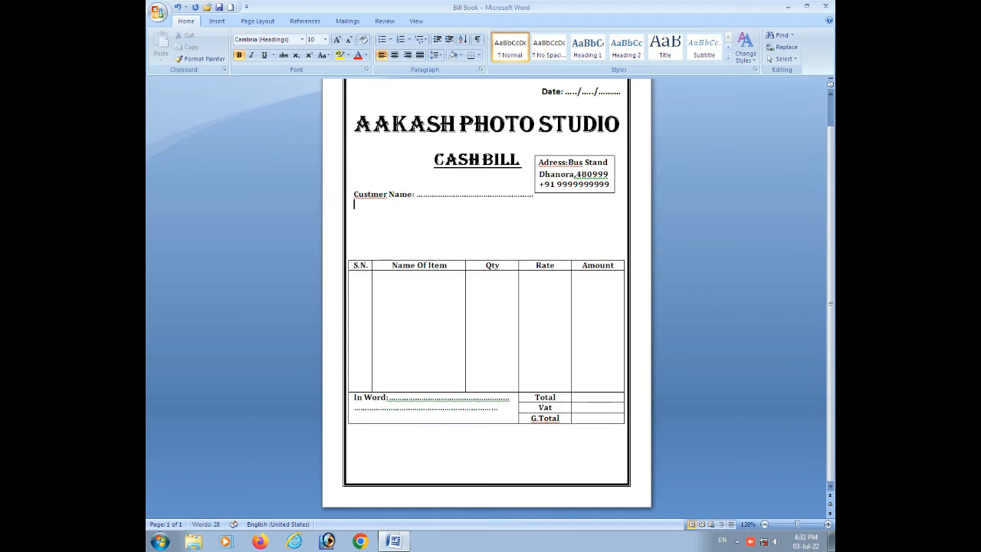
pyautogui.press('Return')
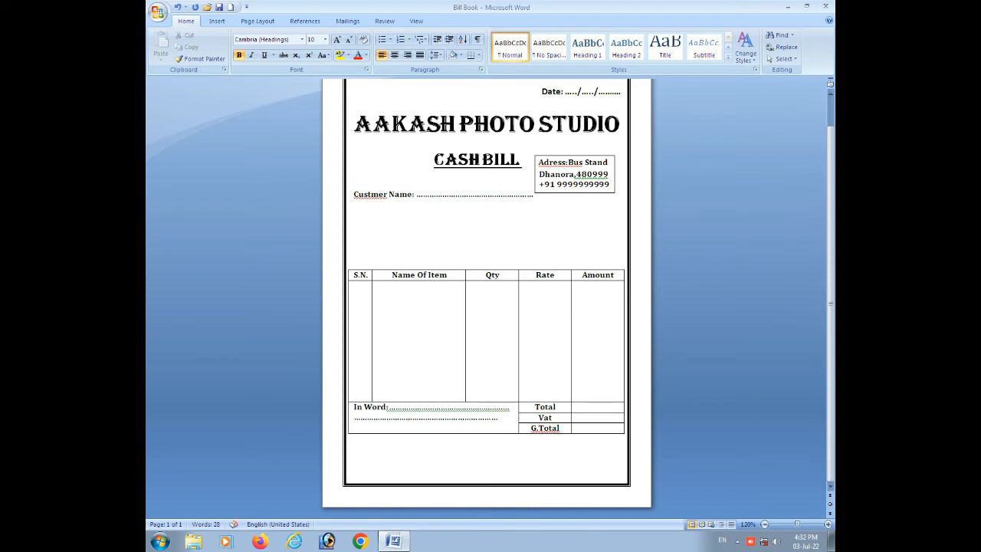
pyautogui.write('Custmer Mp')
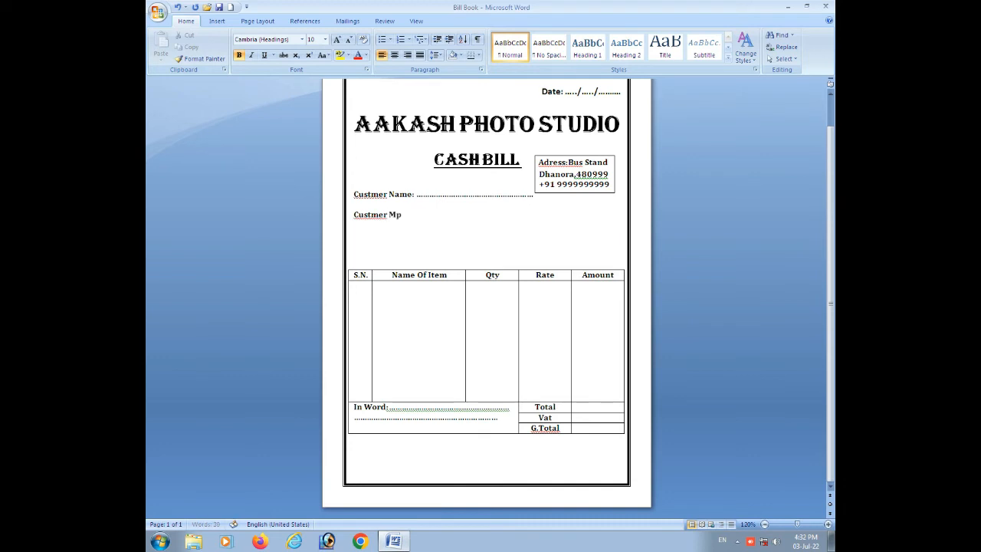
pyautogui.press('BackSpace')
pyautogui.write('o')
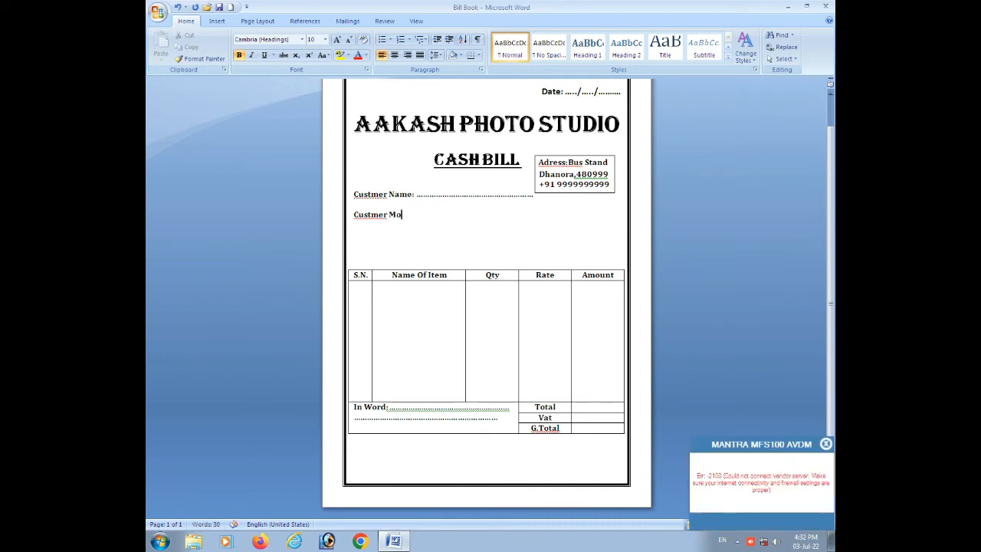
pyautogui.write(':')
pyautogui.press('BackSpace')
pyautogui.write('.:.......................................................')
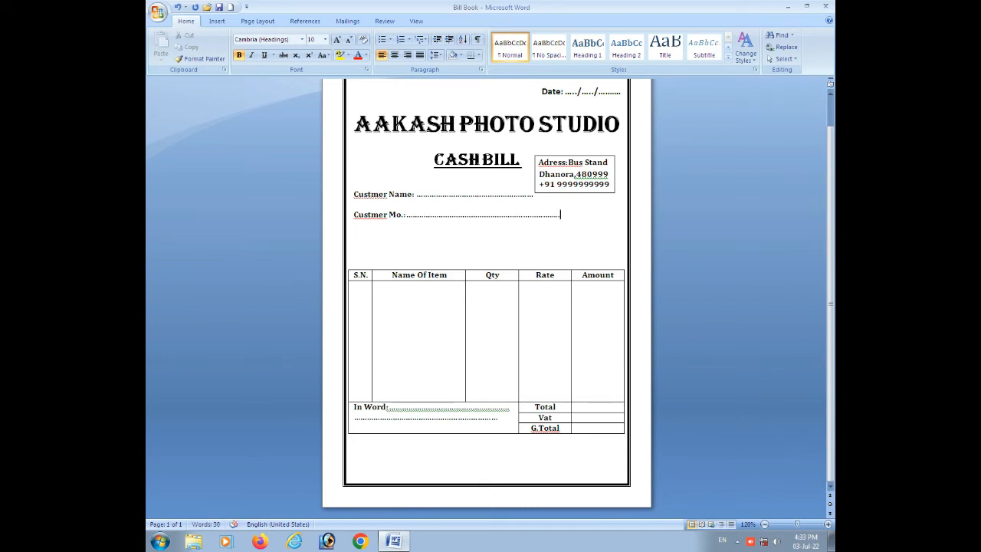
# Correct the customer mobile label to read "Custmer Mo:" without the period.
pyautogui.click(404, 214)
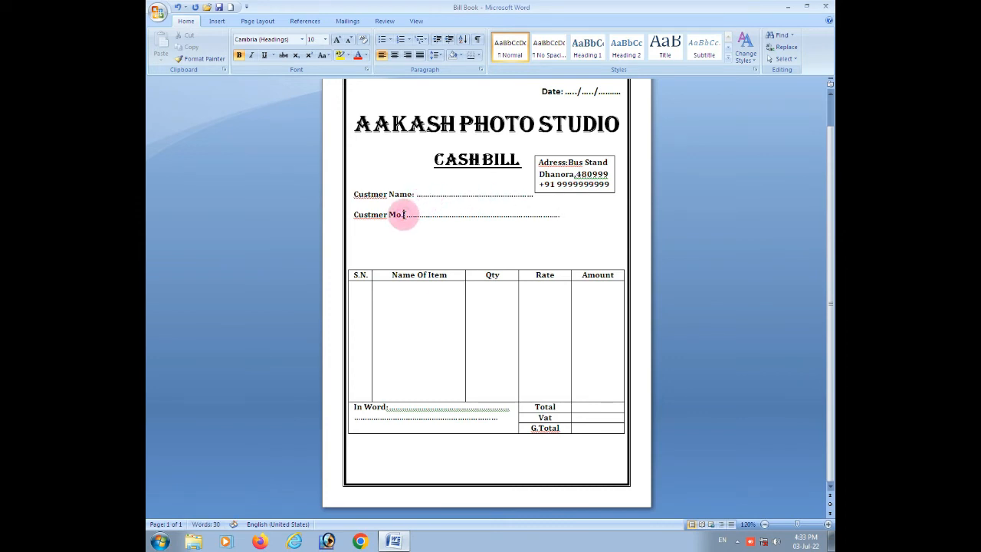
pyautogui.press('BackSpace')
pyautogui.write(':')
# Leave a blank line below the mobile line and enter "Custmer Adress:" with a dotted line trimmed to fit the page width.
pyautogui.click(560, 216)
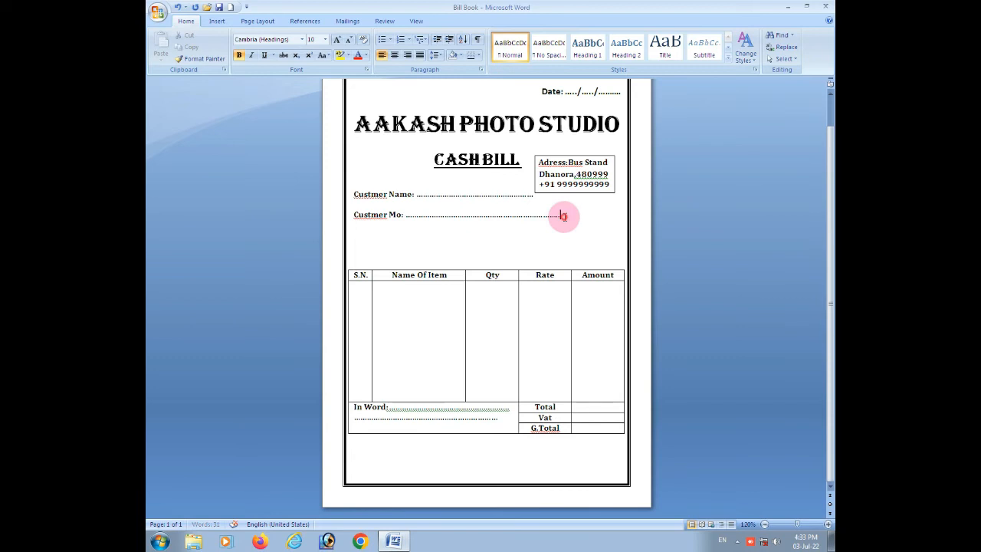
pyautogui.press('Return')
pyautogui.press('Return')
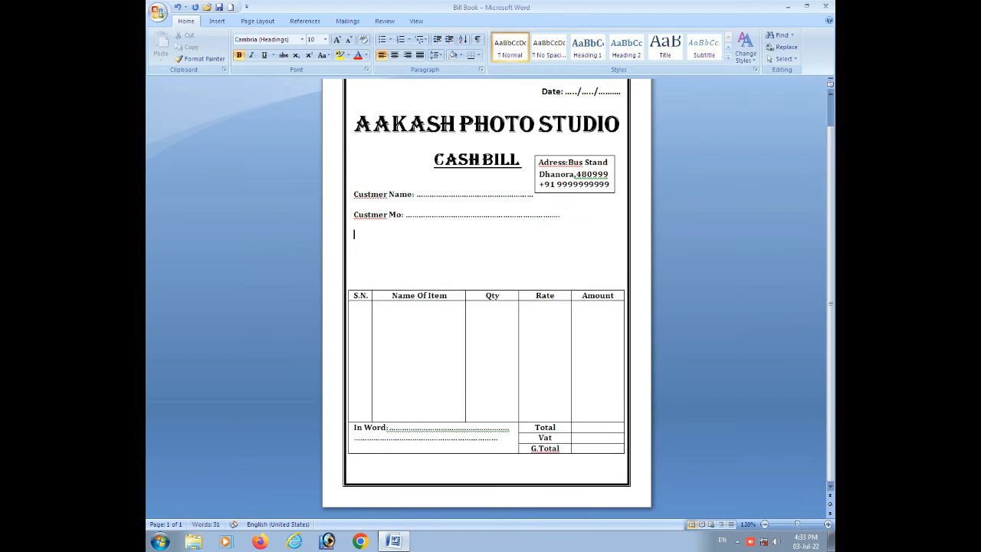
pyautogui.write('Custmer Adress: ........')
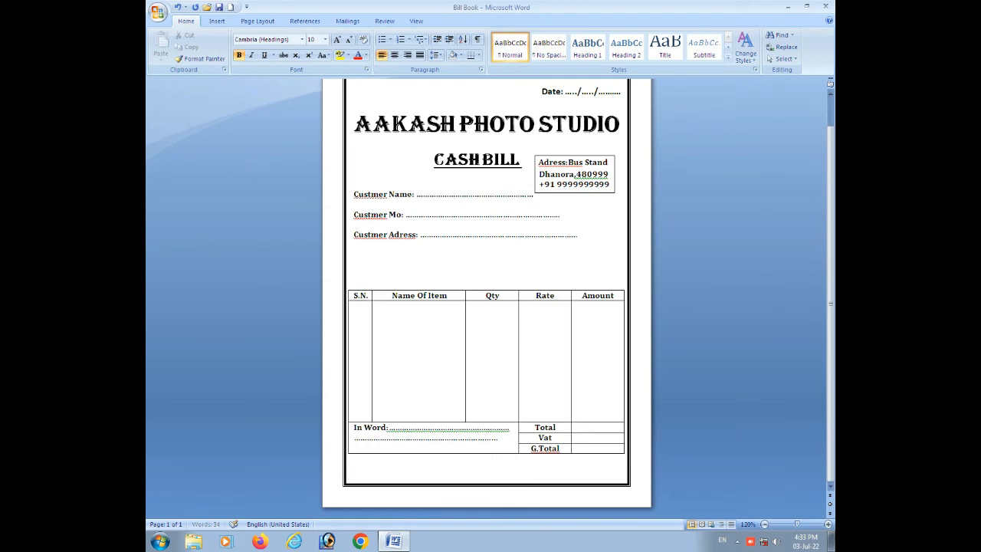
pyautogui.write('...................')
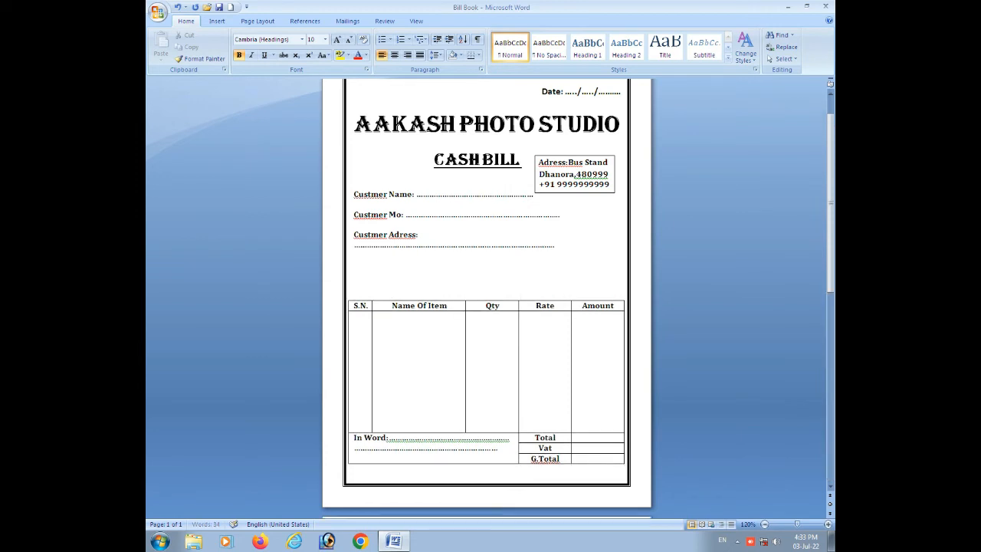
pyautogui.press('BackSpace')
pyautogui.press('BackSpace')
# Remove the surplus empty lines between the customer address line and the item table.
pyautogui.click(389, 274)
pyautogui.press('BackSpace')
pyautogui.press('BackSpace')
pyautogui.press('BackSpace')
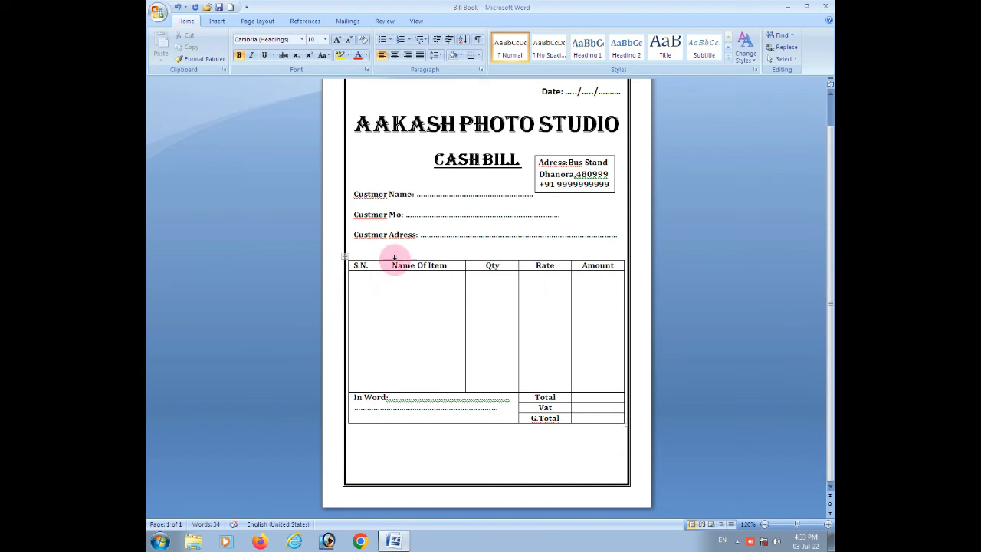
pyautogui.press('BackSpace')
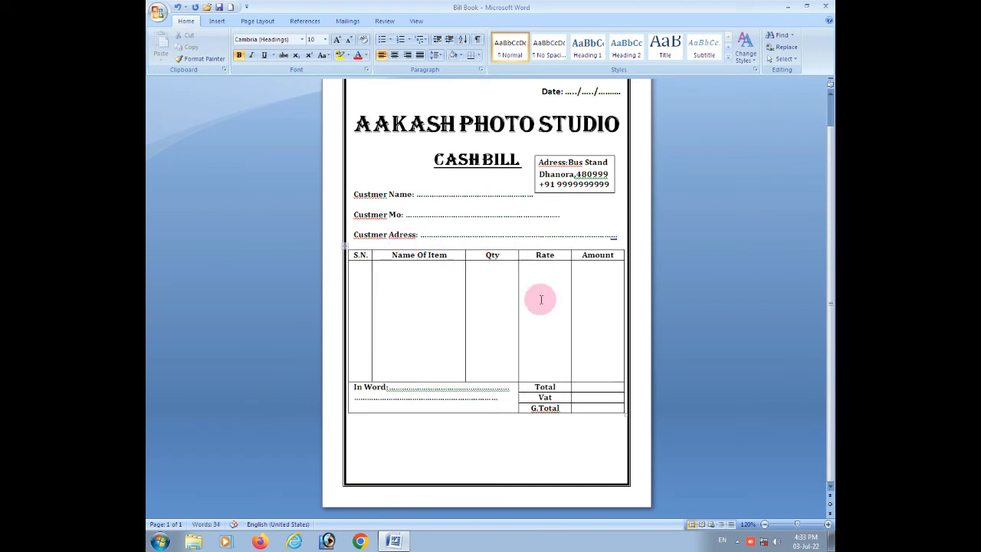
# Add empty lines below the table down to the page's last line, without spilling onto a second page.
pyautogui.click(361, 439)
pyautogui.press('Return')
pyautogui.press('Return')
pyautogui.press('Return')
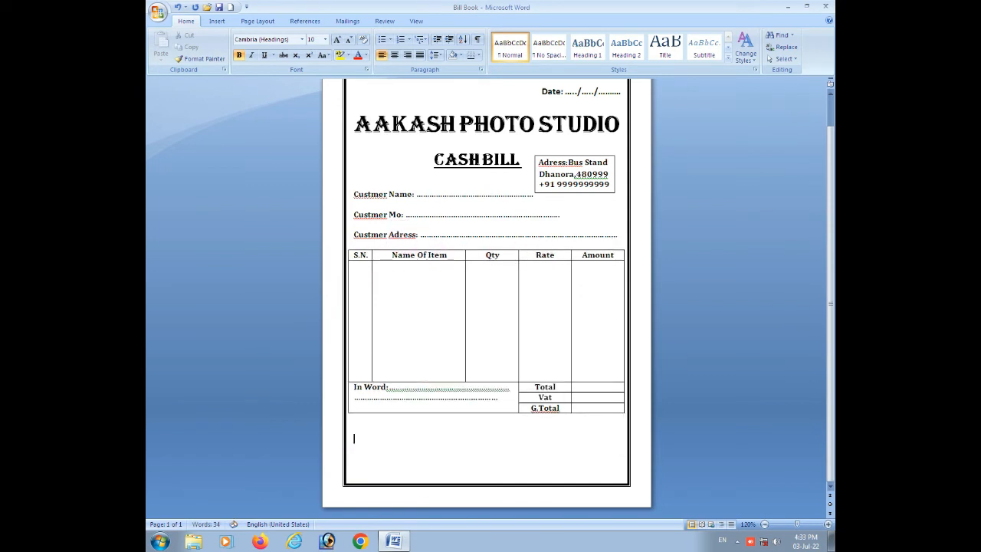
pyautogui.press('Return')
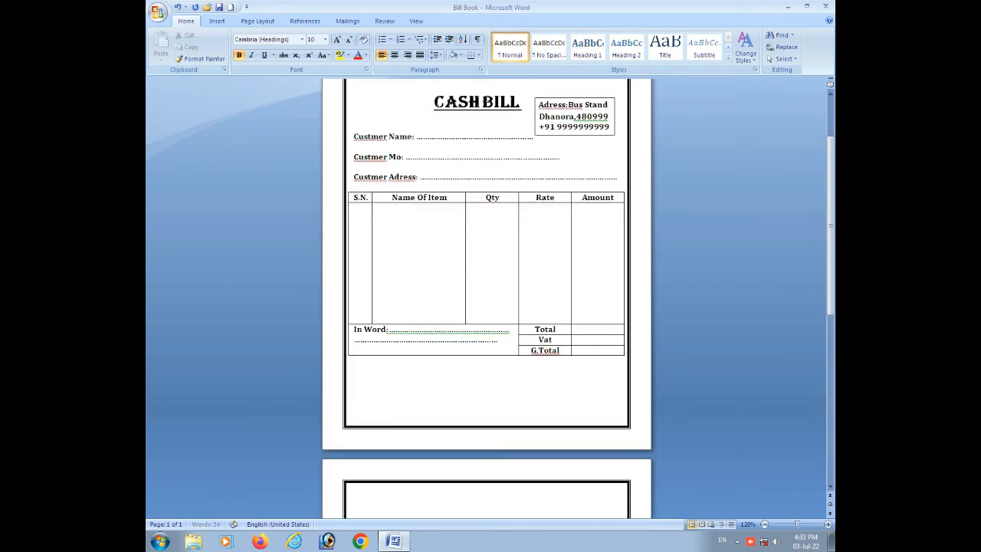
pyautogui.press('BackSpace')
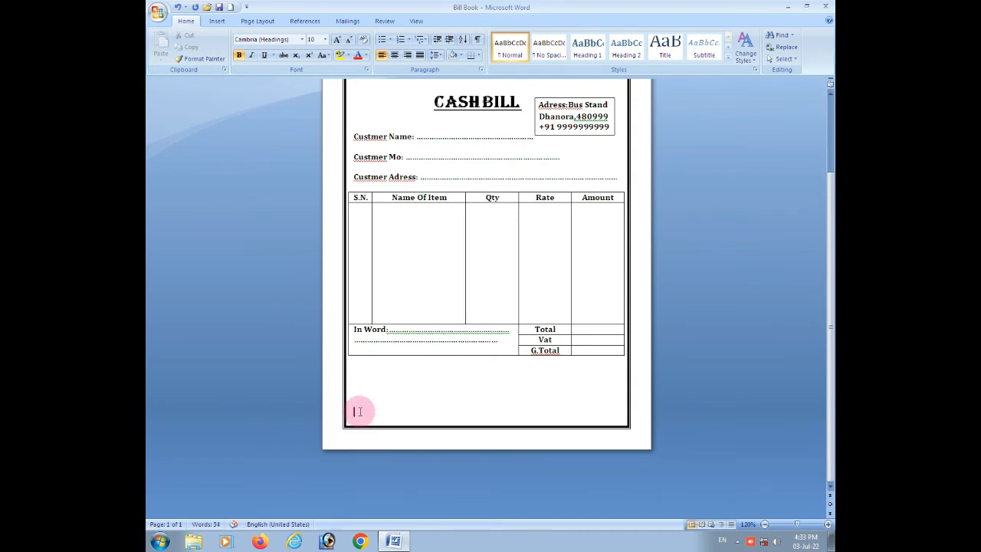
# Enter "Reciver Signature" and, spaced towards the opposite end of the page's last line, "Giver Sig".
pyautogui.write('Re')
pyautogui.click(638, 403)
pyautogui.write('Giver Sign')
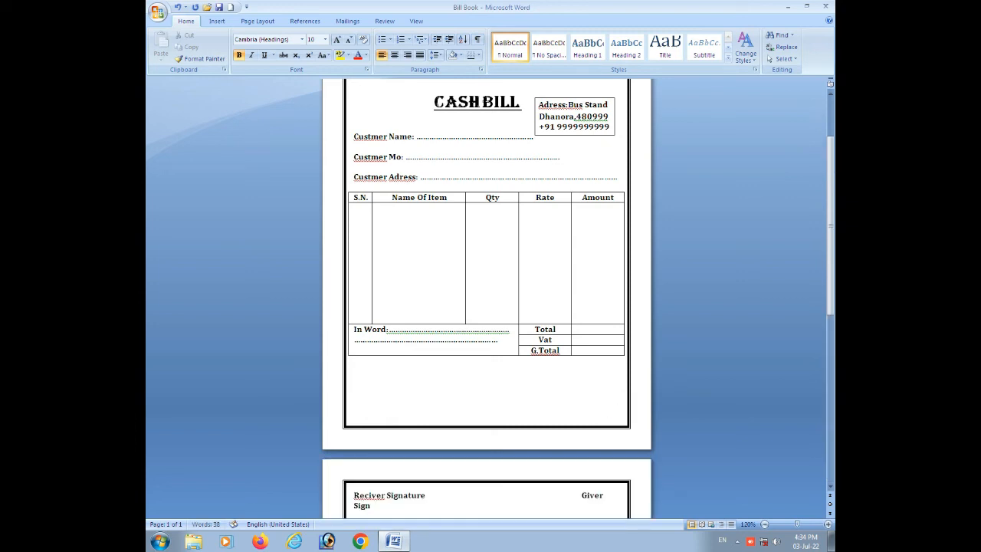
pyautogui.press('BackSpace')
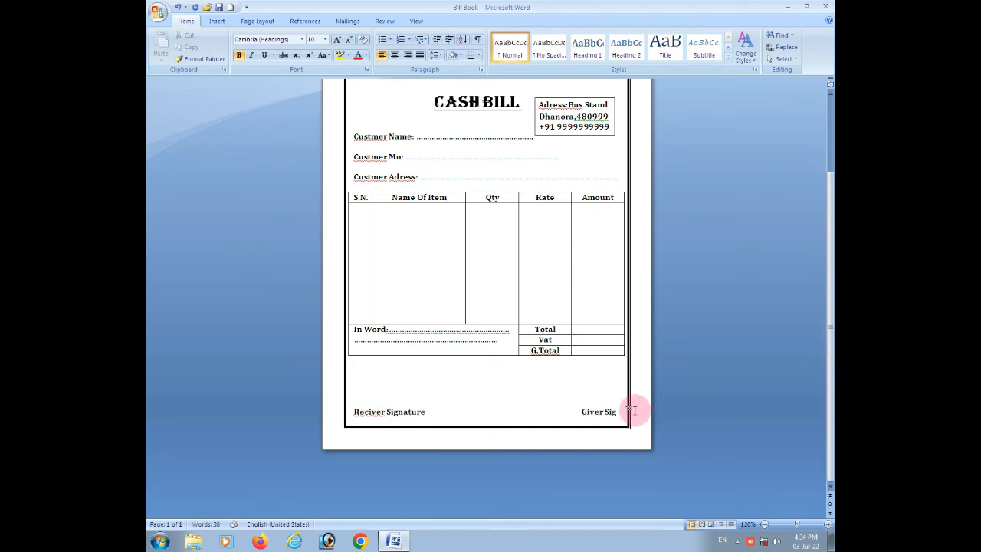
# Reduce the spacing before the giver label and complete its text as "Giver Signature".
pyautogui.click(580, 413)
pyautogui.press('BackSpace')
pyautogui.press('BackSpace')
pyautogui.press('BackSpace')
pyautogui.press('BackSpace')
pyautogui.press('BackSpace')
pyautogui.press('BackSpace')
pyautogui.click(596, 407)
pyautogui.write('na')
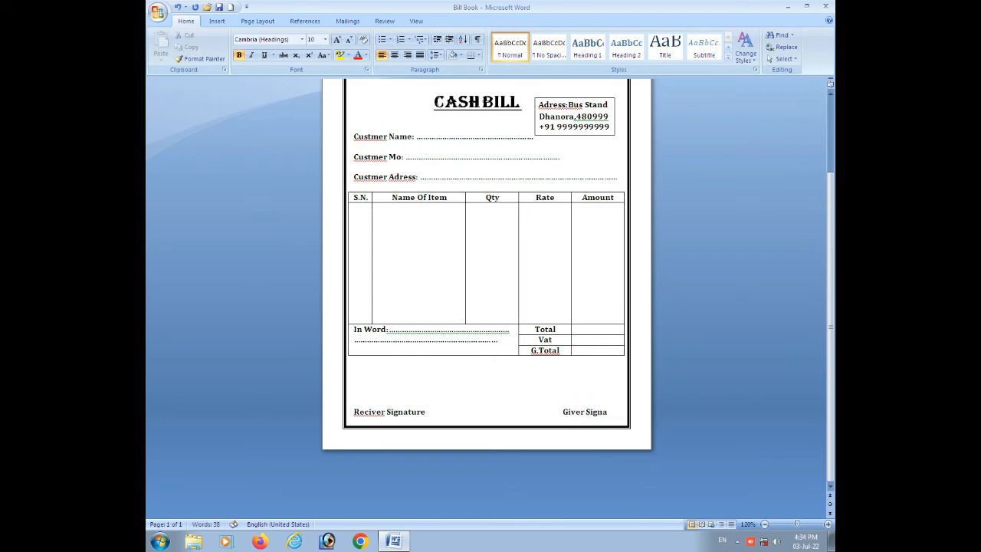
pyautogui.write('ture')
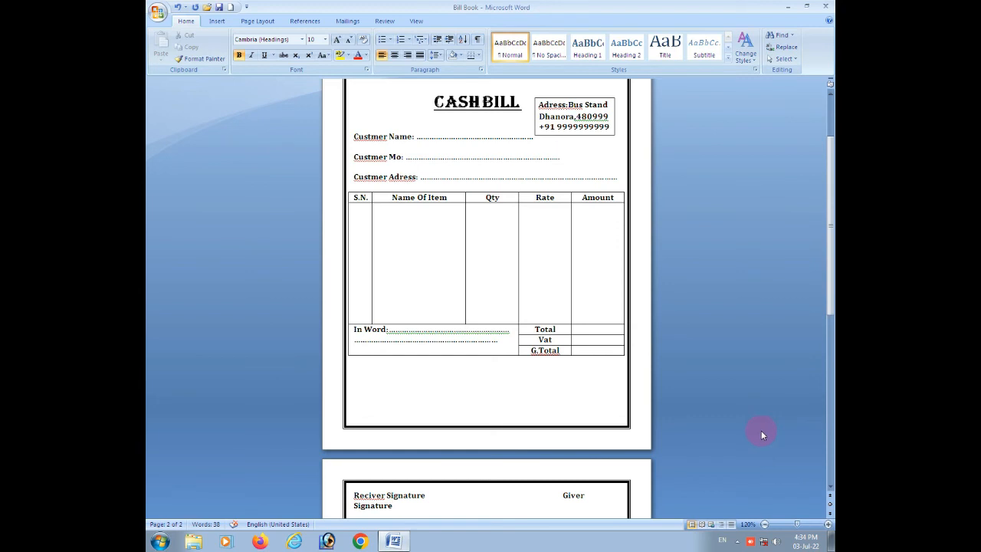
# Remove the surplus spacing before "Giver Signature" so both signature labels fit on the first page's last line.
pyautogui.click(543, 493)
pyautogui.write('\\')
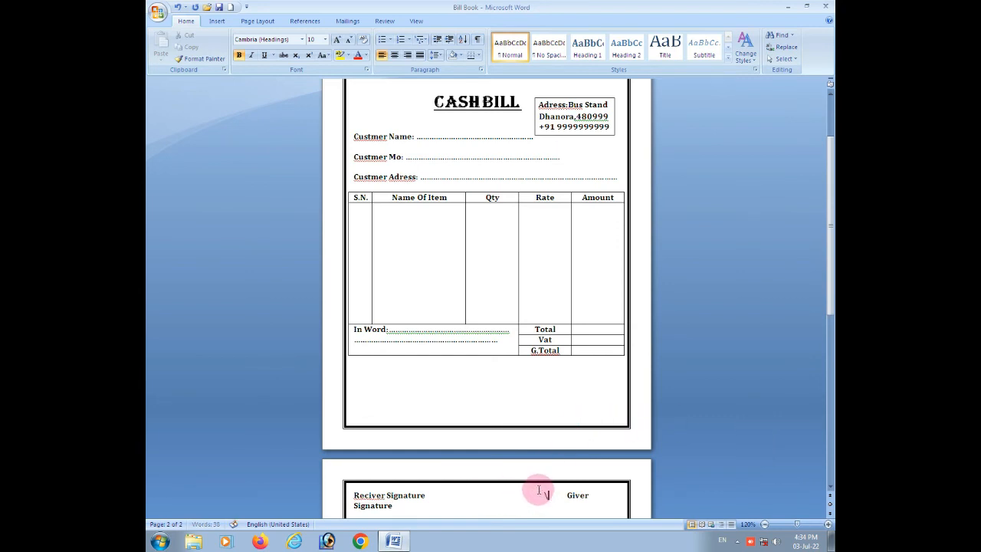
pyautogui.press('BackSpace')
pyautogui.press('BackSpace')
pyautogui.press('BackSpace')
pyautogui.press('BackSpace')
pyautogui.press('BackSpace')
# Add dotted signing lines above "Reciver Signature" and "Giver Signature", each about as wide as its label.
pyautogui.click(358, 404)
pyautogui.write('.')
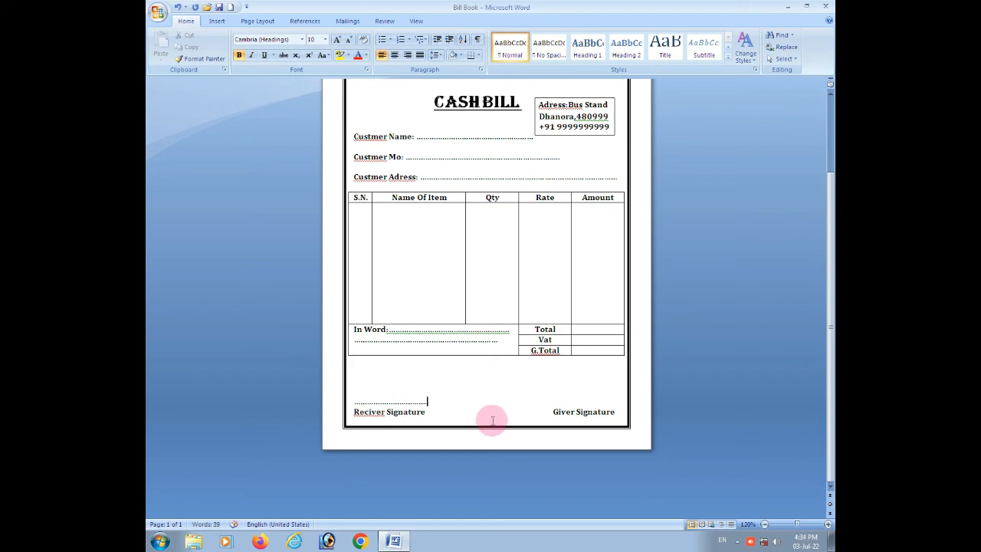
pyautogui.click(568, 400)
pyautogui.write('.')
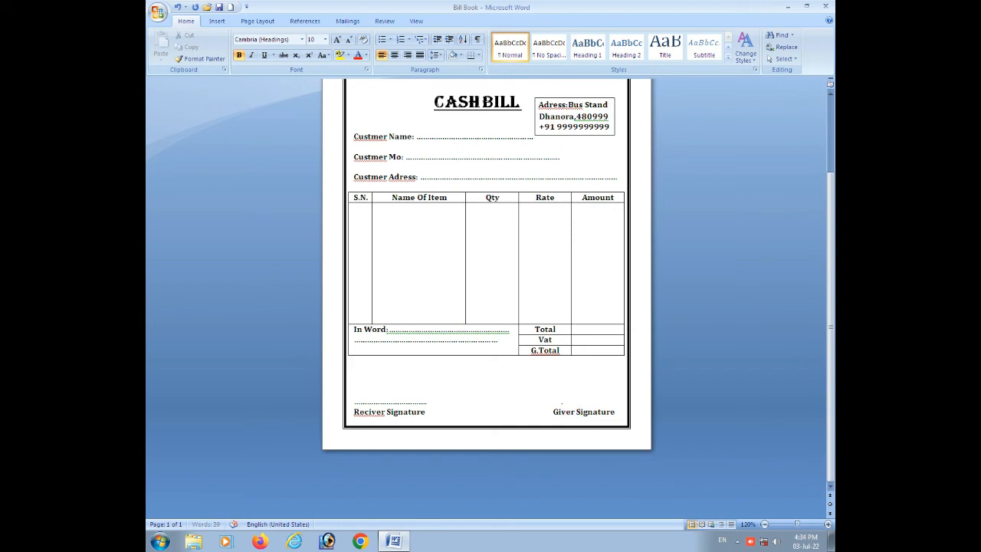
pyautogui.write('.................')
pyautogui.click(575, 398)
pyautogui.press('BackSpace')
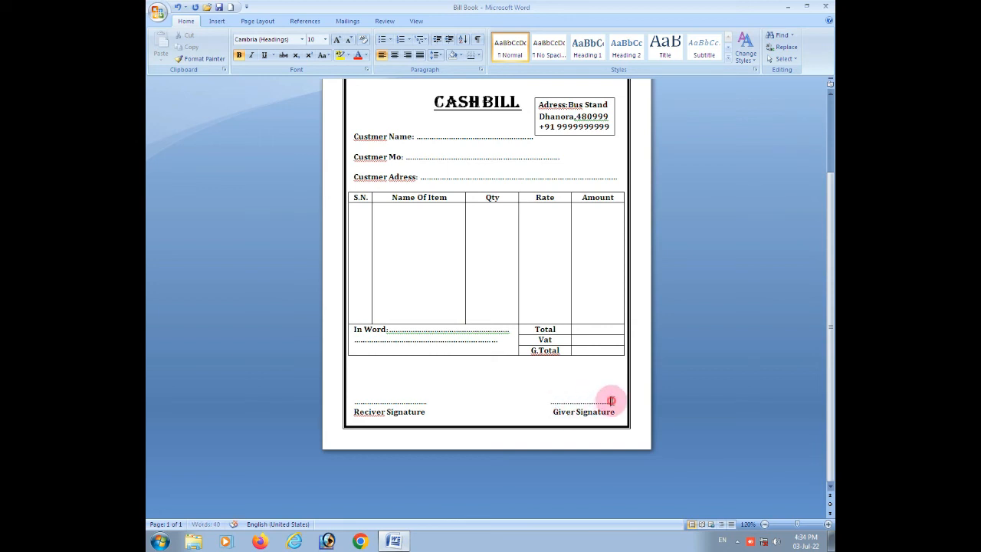
pyautogui.write('...')
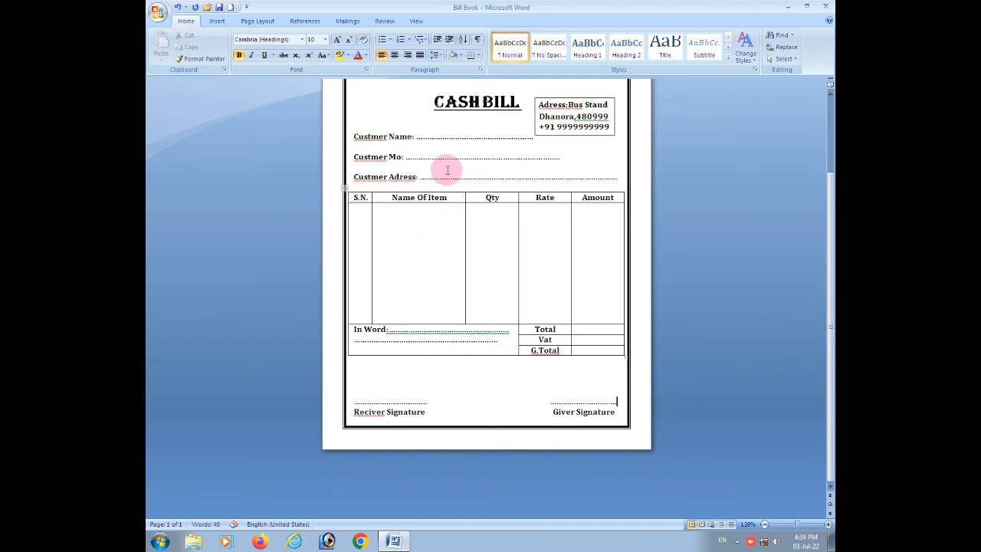
# Insert the camera picture "Untitled-1 copy" from the Desktop below the Aakash Photo Studio heading.
pyautogui.scroll(2, 463, 180)
pyautogui.scroll(1, 468, 184)
pyautogui.click(387, 193)
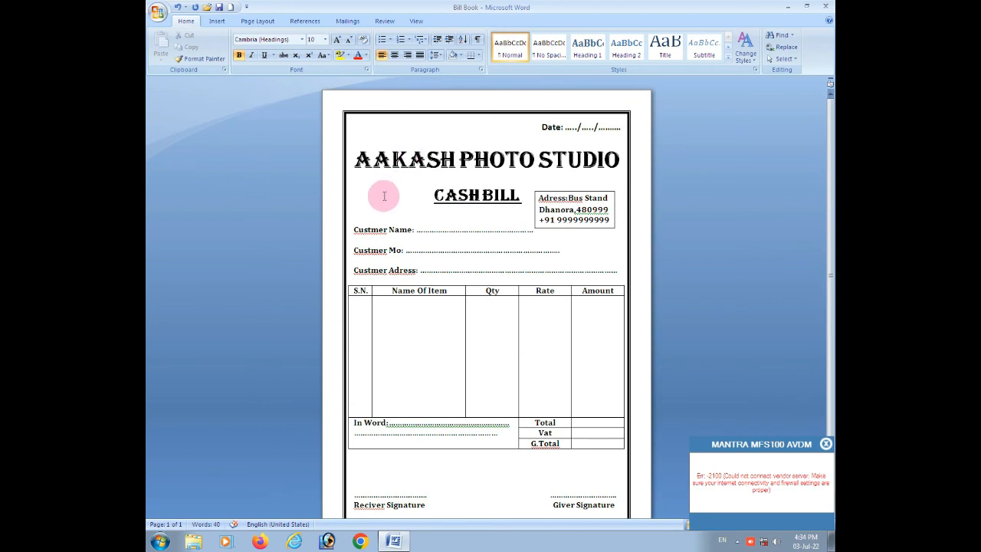
pyautogui.click(217, 20)
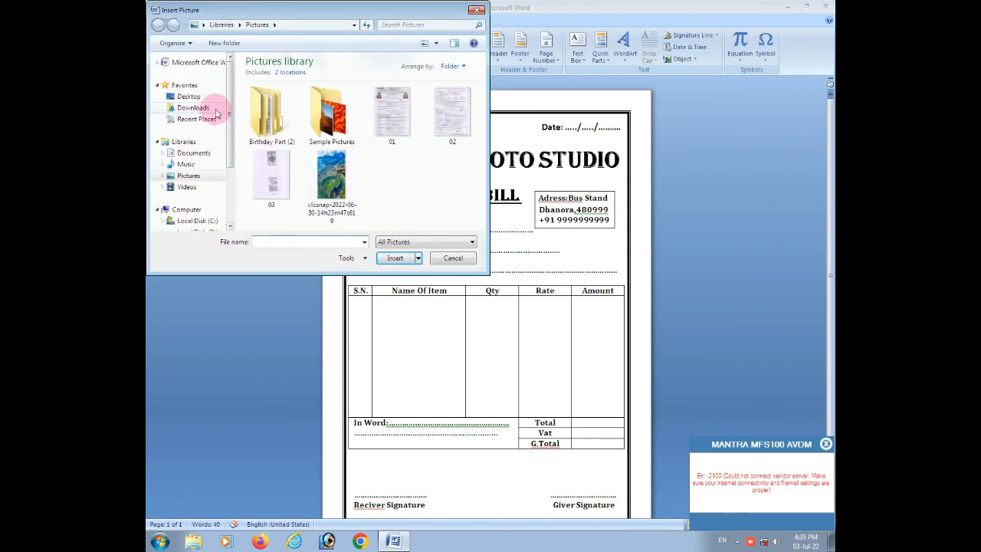
pyautogui.click(205, 108)
pyautogui.click(188, 96)
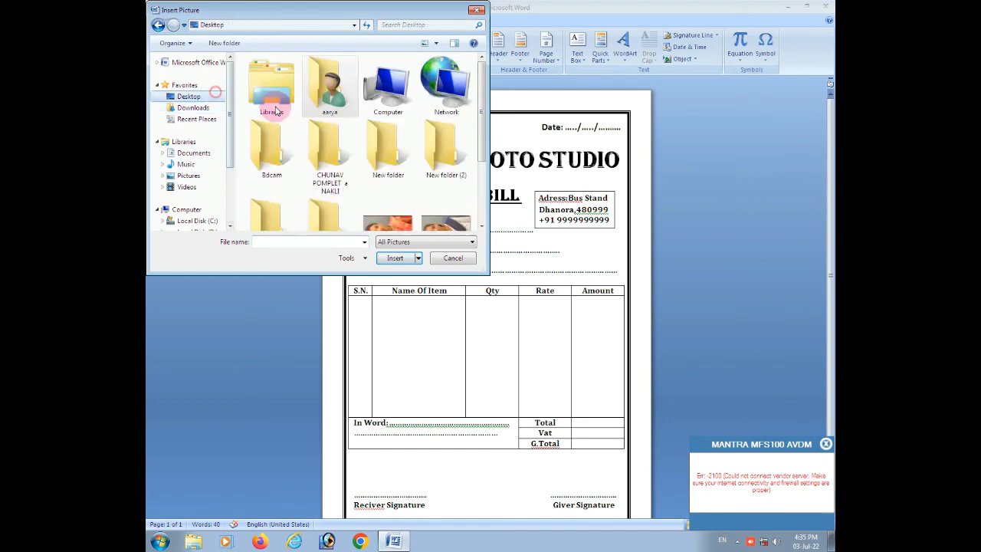
pyautogui.moveTo(478, 113); pyautogui.dragTo(477, 204)
pyautogui.click(270, 199)
pyautogui.click(394, 258)
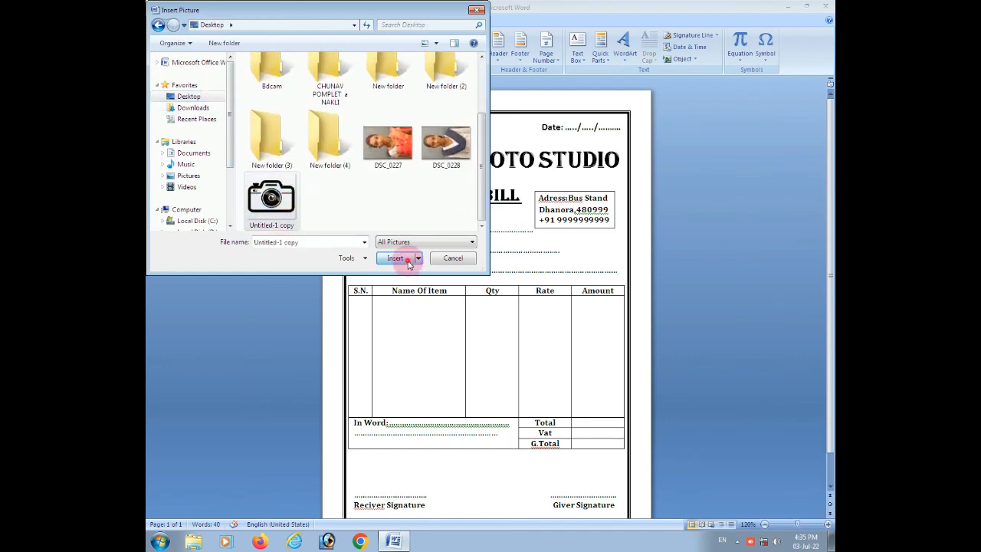
# Set the camera picture's wrapping to In Front of Text, shrink it to about 0.9" by 0.94" and place it beside CASH BILL, opposite the address box.
pyautogui.click(640, 58)
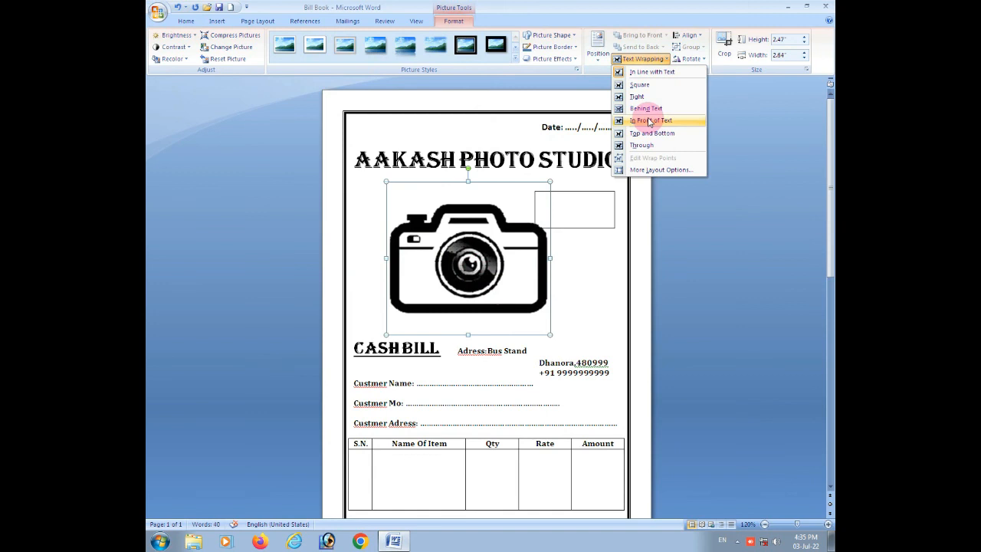
pyautogui.click(647, 120)
pyautogui.moveTo(547, 335); pyautogui.dragTo(405, 203)
pyautogui.moveTo(405, 203)
pyautogui.mouseDown()
pyautogui.moveTo(377, 195)
pyautogui.moveTo(413, 195)
pyautogui.moveTo(384, 223)
pyautogui.moveTo(391, 193)
pyautogui.mouseUp()
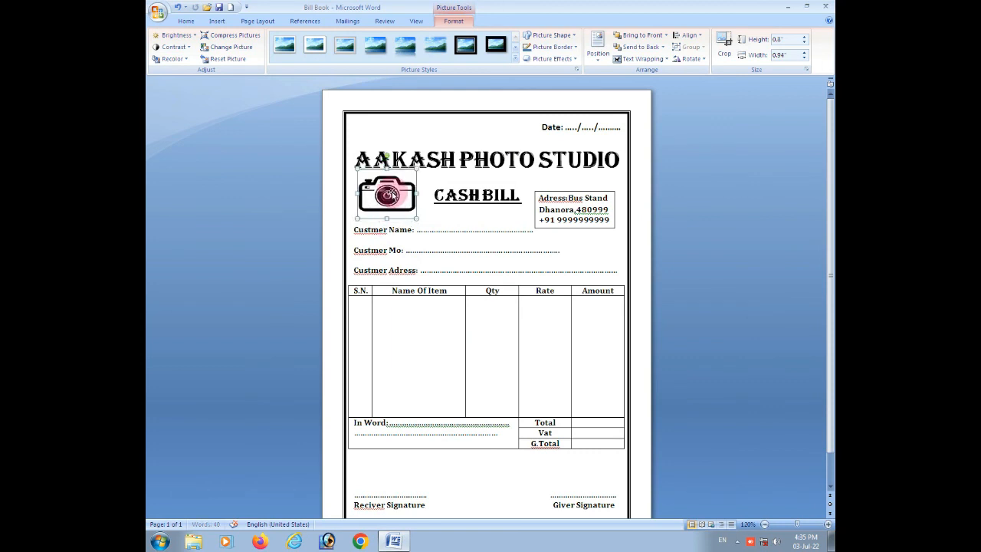
pyautogui.click(445, 218)
pyautogui.scroll(-1, 517, 248)
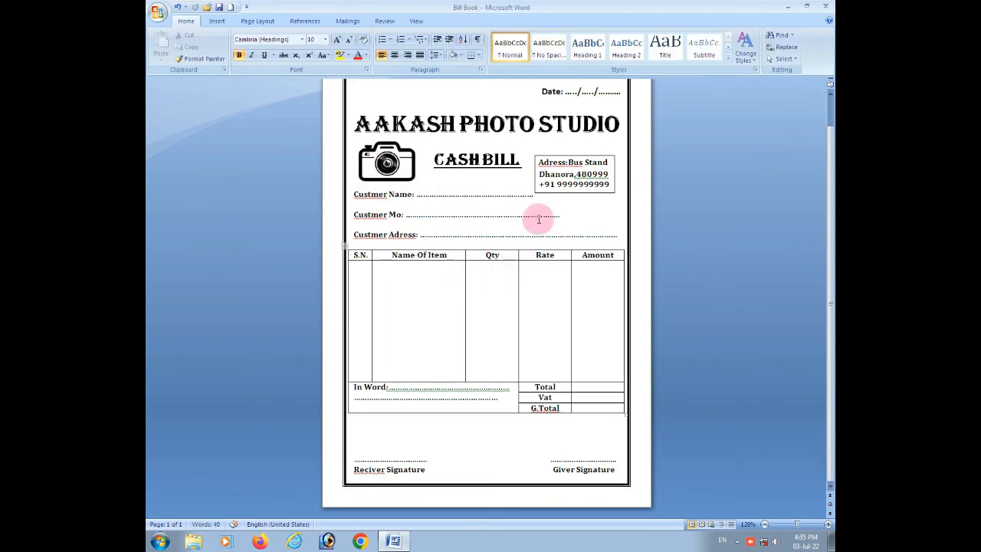
pyautogui.moveTo(616, 469)
pyautogui.mouseDown()
pyautogui.moveTo(466, 376)
pyautogui.moveTo(303, 193)
pyautogui.moveTo(296, 164)
pyautogui.mouseUp()
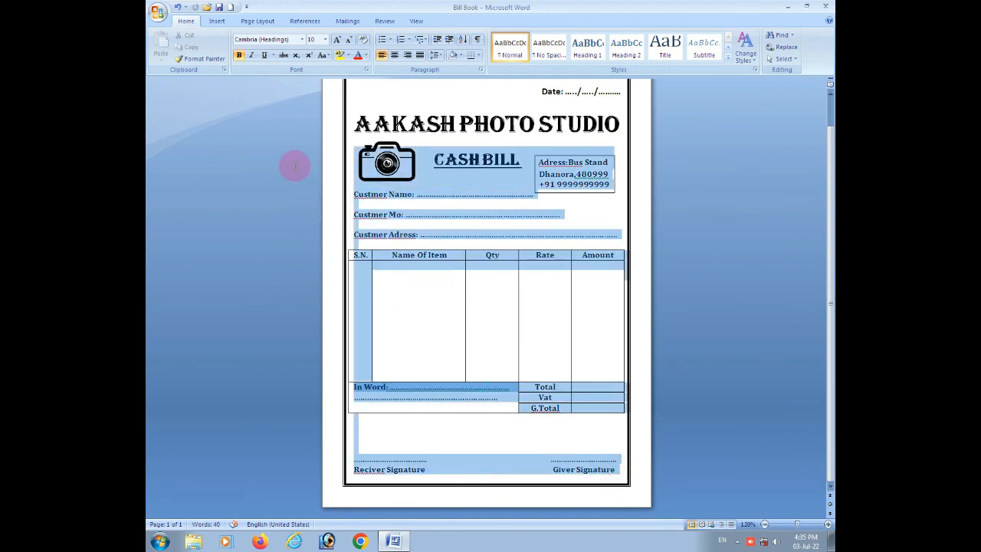
pyautogui.click(569, 213)
pyautogui.scroll(1, 569, 214)
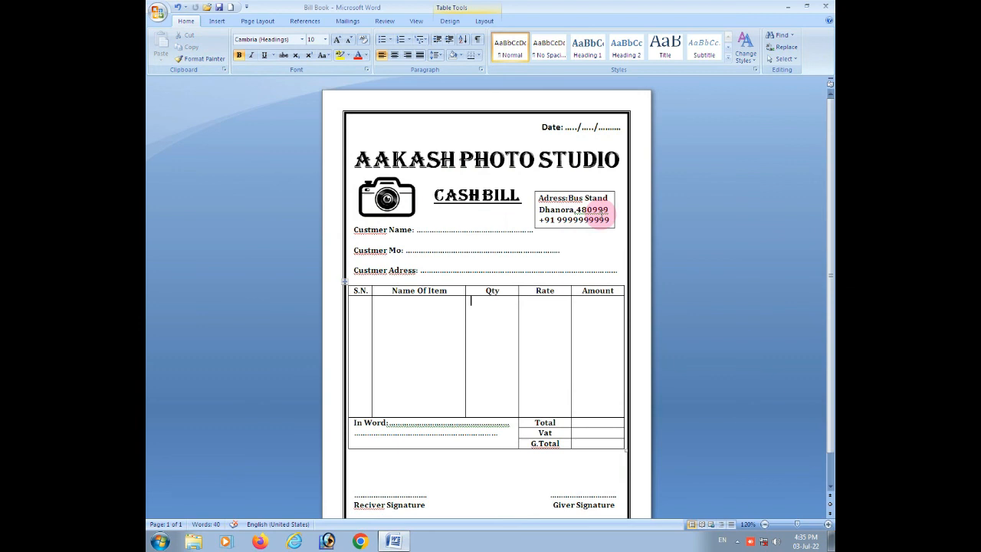
pyautogui.click(572, 193)
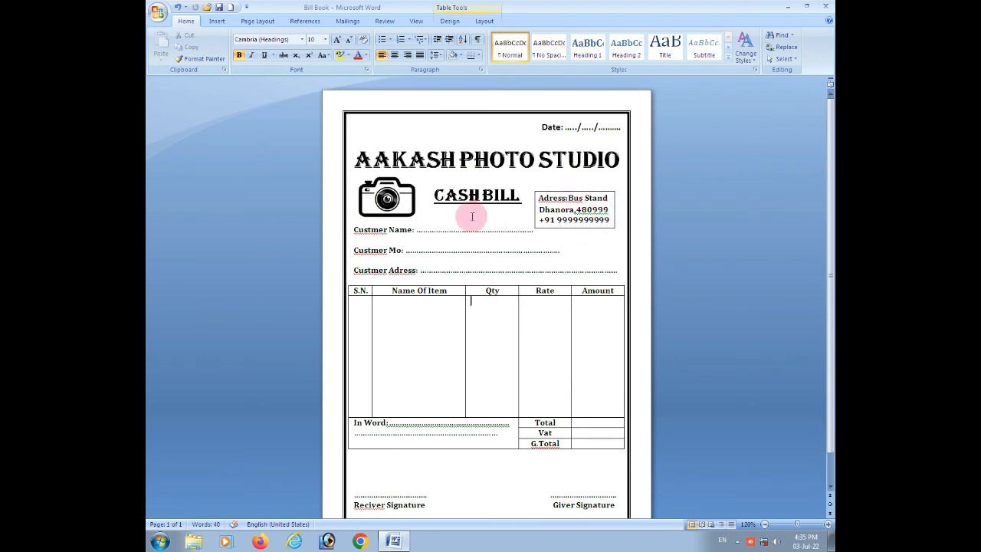
pyautogui.click(533, 212)
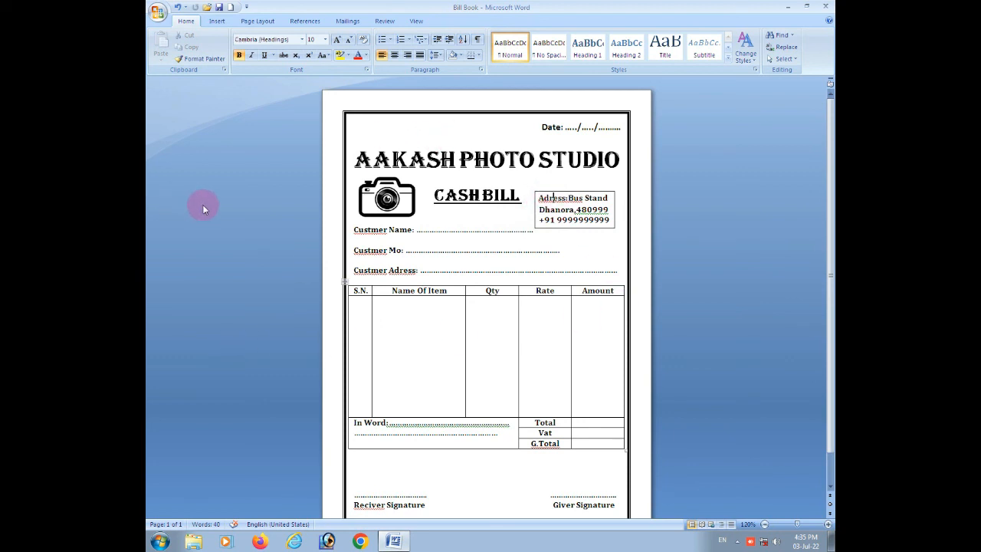
pyautogui.click(452, 198)
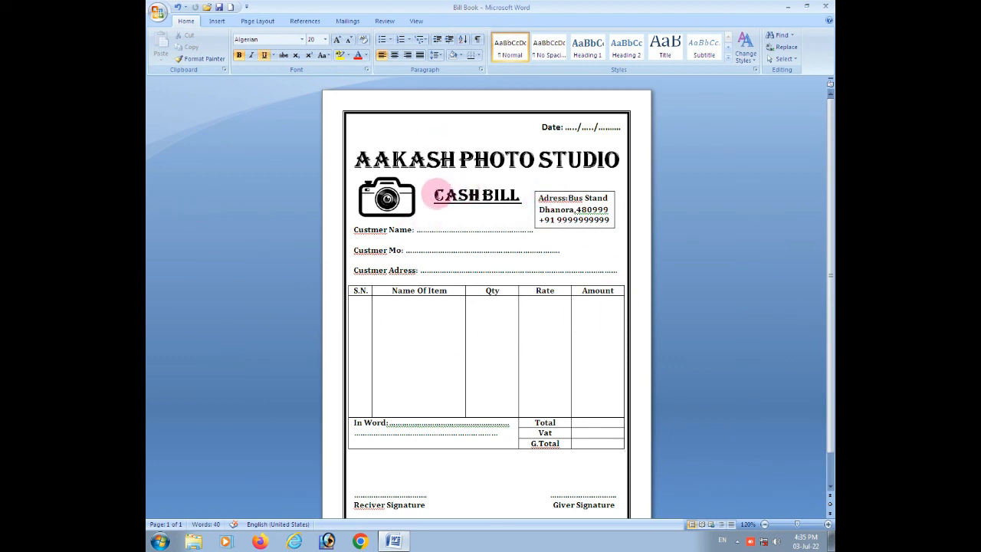
# Apply a drop shadow along the lower and right edges of the address text box.
pyautogui.click(589, 219)
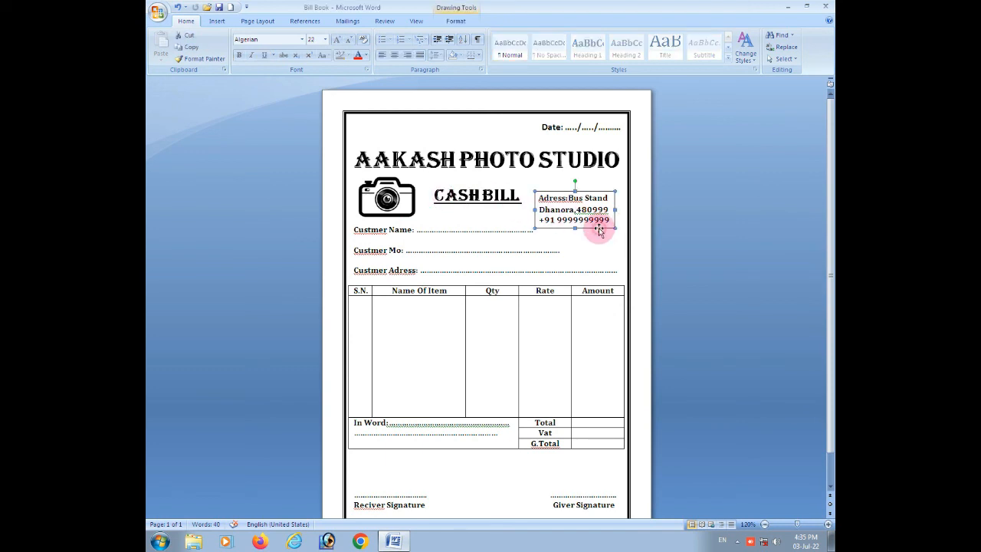
pyautogui.click(457, 20)
pyautogui.click(517, 48)
pyautogui.click(593, 201)
pyautogui.click(591, 248)
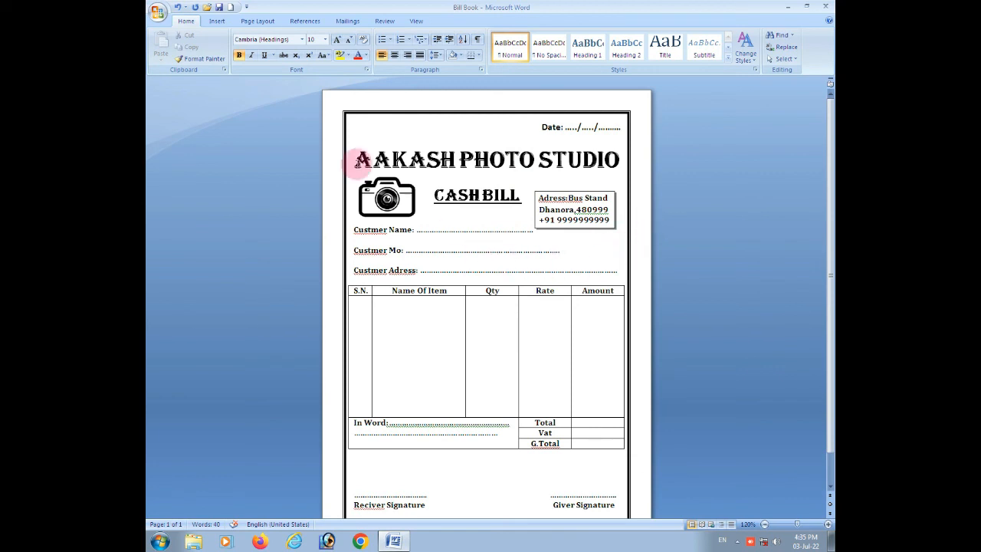
# Publish the document to the Desktop as a PDF named "Bill Book" with standard optimisation.
pyautogui.click(158, 11)
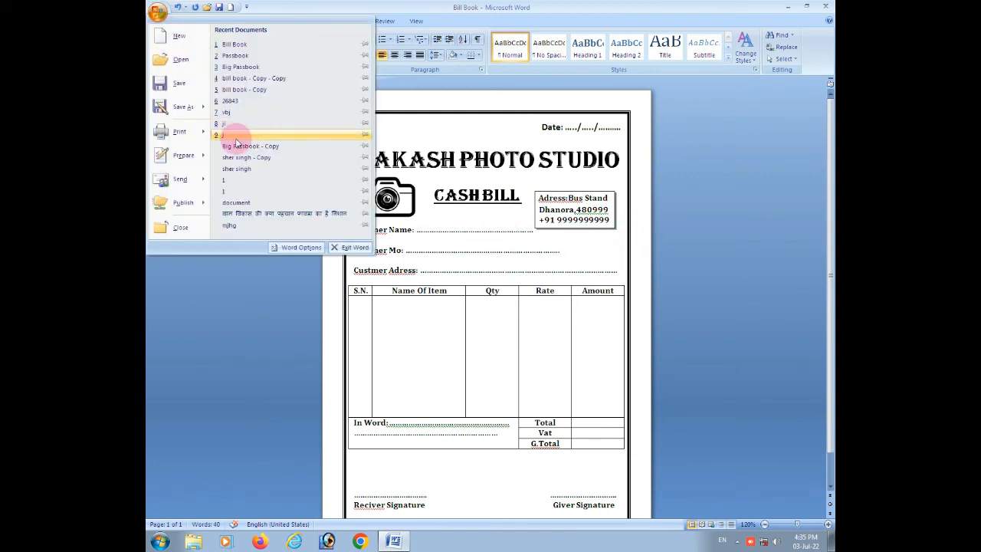
pyautogui.moveTo(207, 113)
pyautogui.click(252, 135)
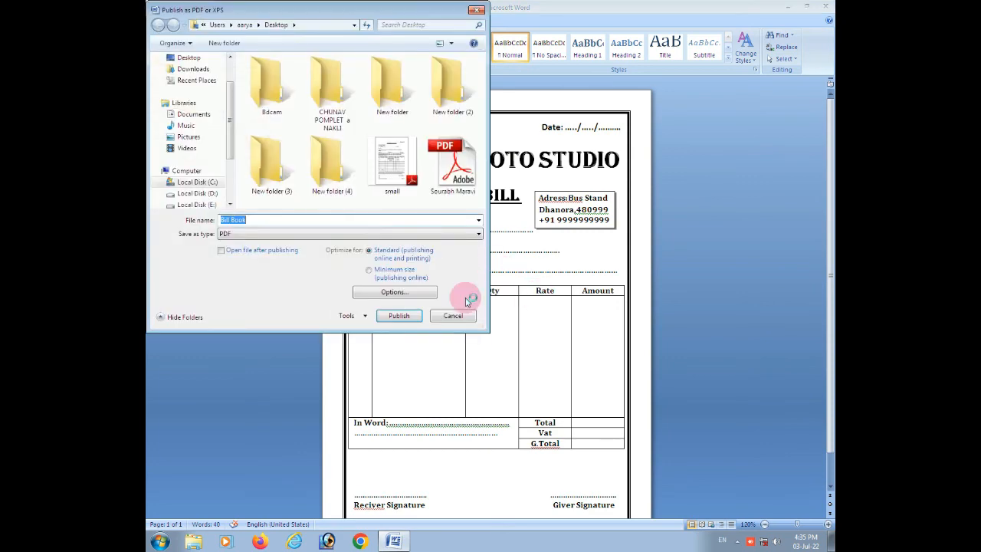
pyautogui.click(188, 58)
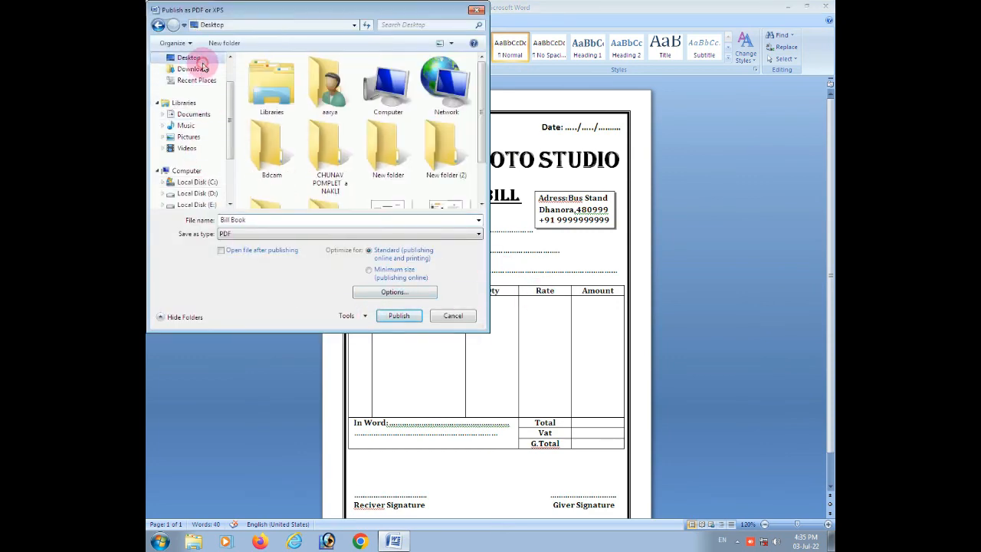
pyautogui.click(398, 318)
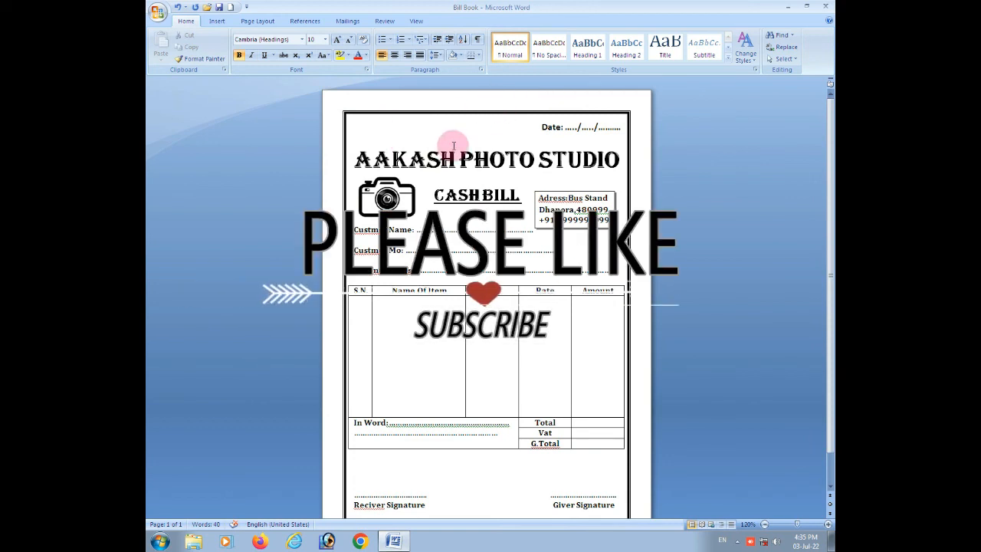
# Close the "Bill Book" document and save its changes.
pyautogui.click(826, 6)
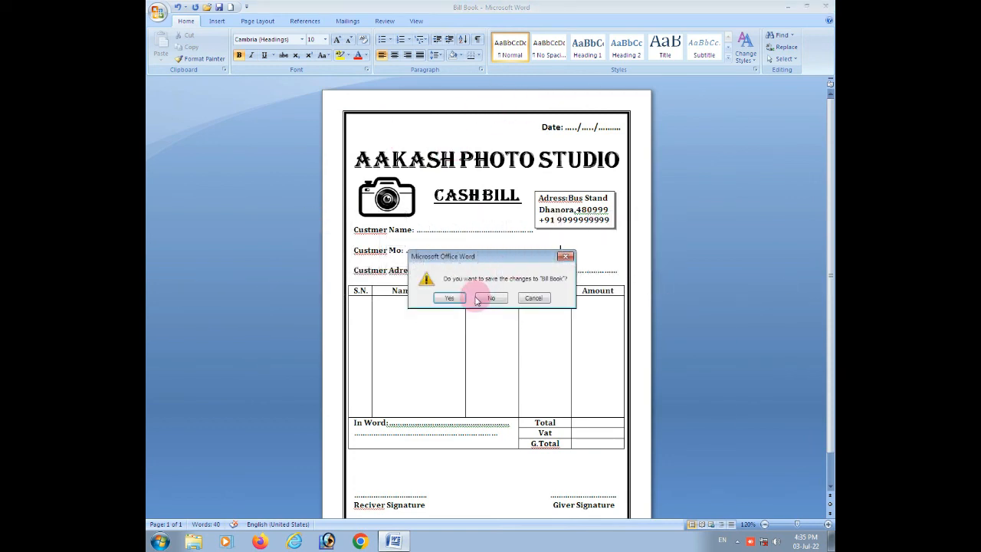
pyautogui.click(449, 297)
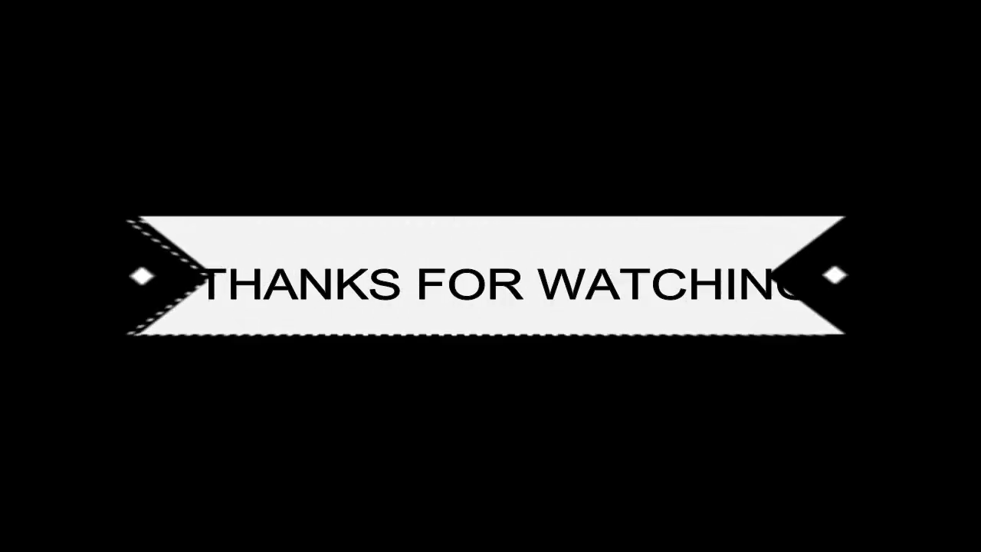